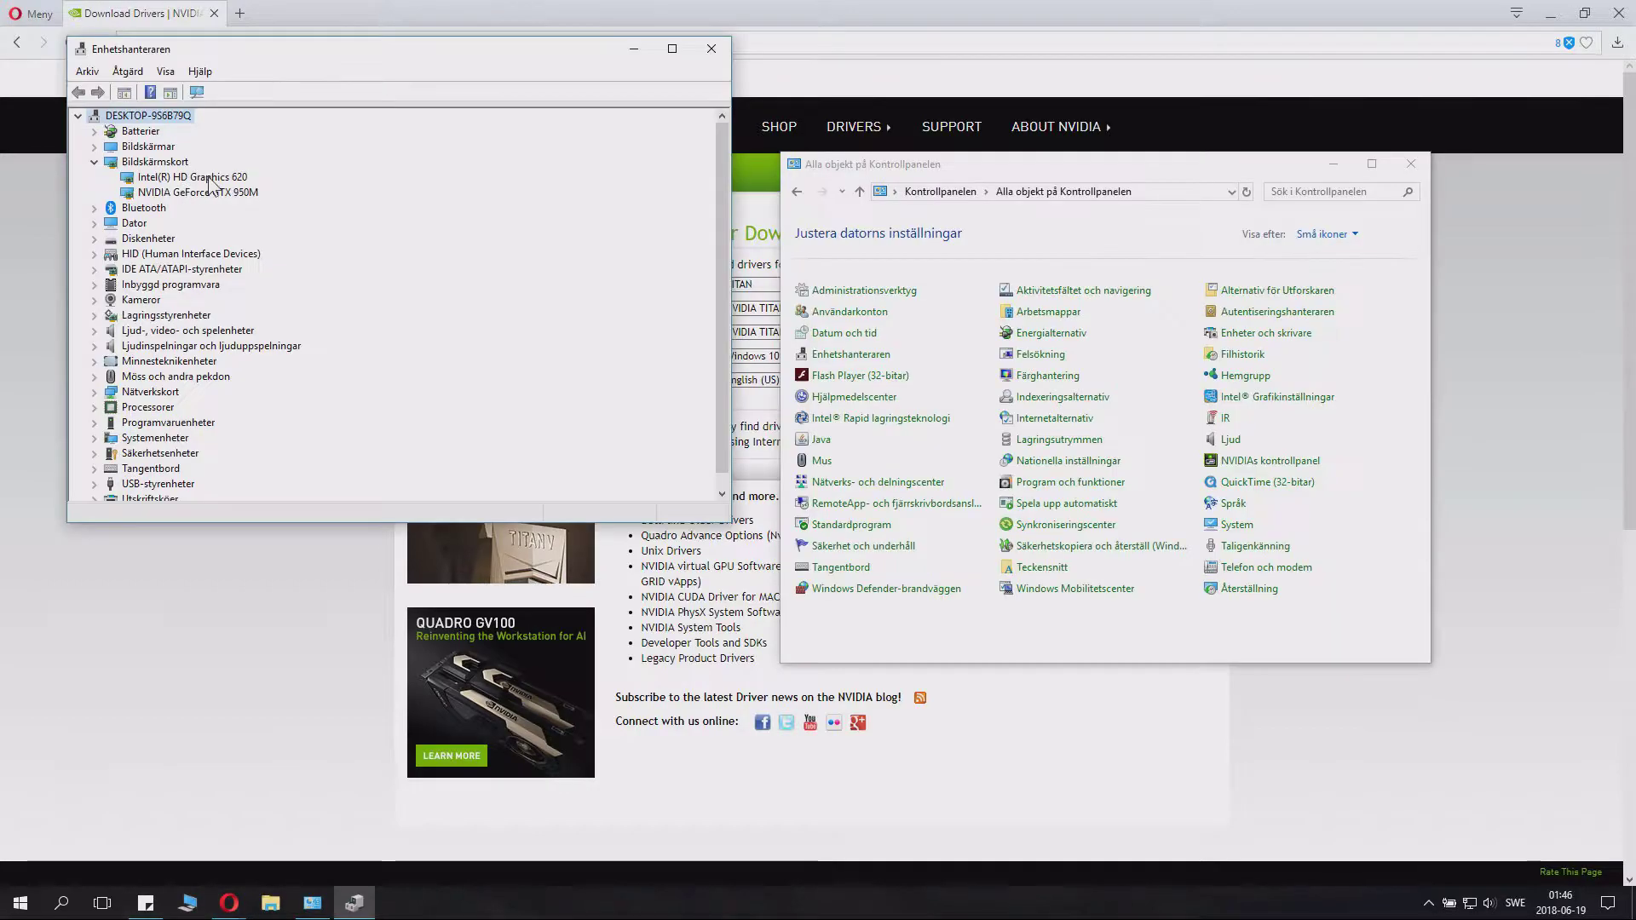
Step: Check the Intel HD Graphics 620 and GTX 950M adapters, then choose GeForce as the product type
{"action": "left_click", "coordinate": [211, 179]}
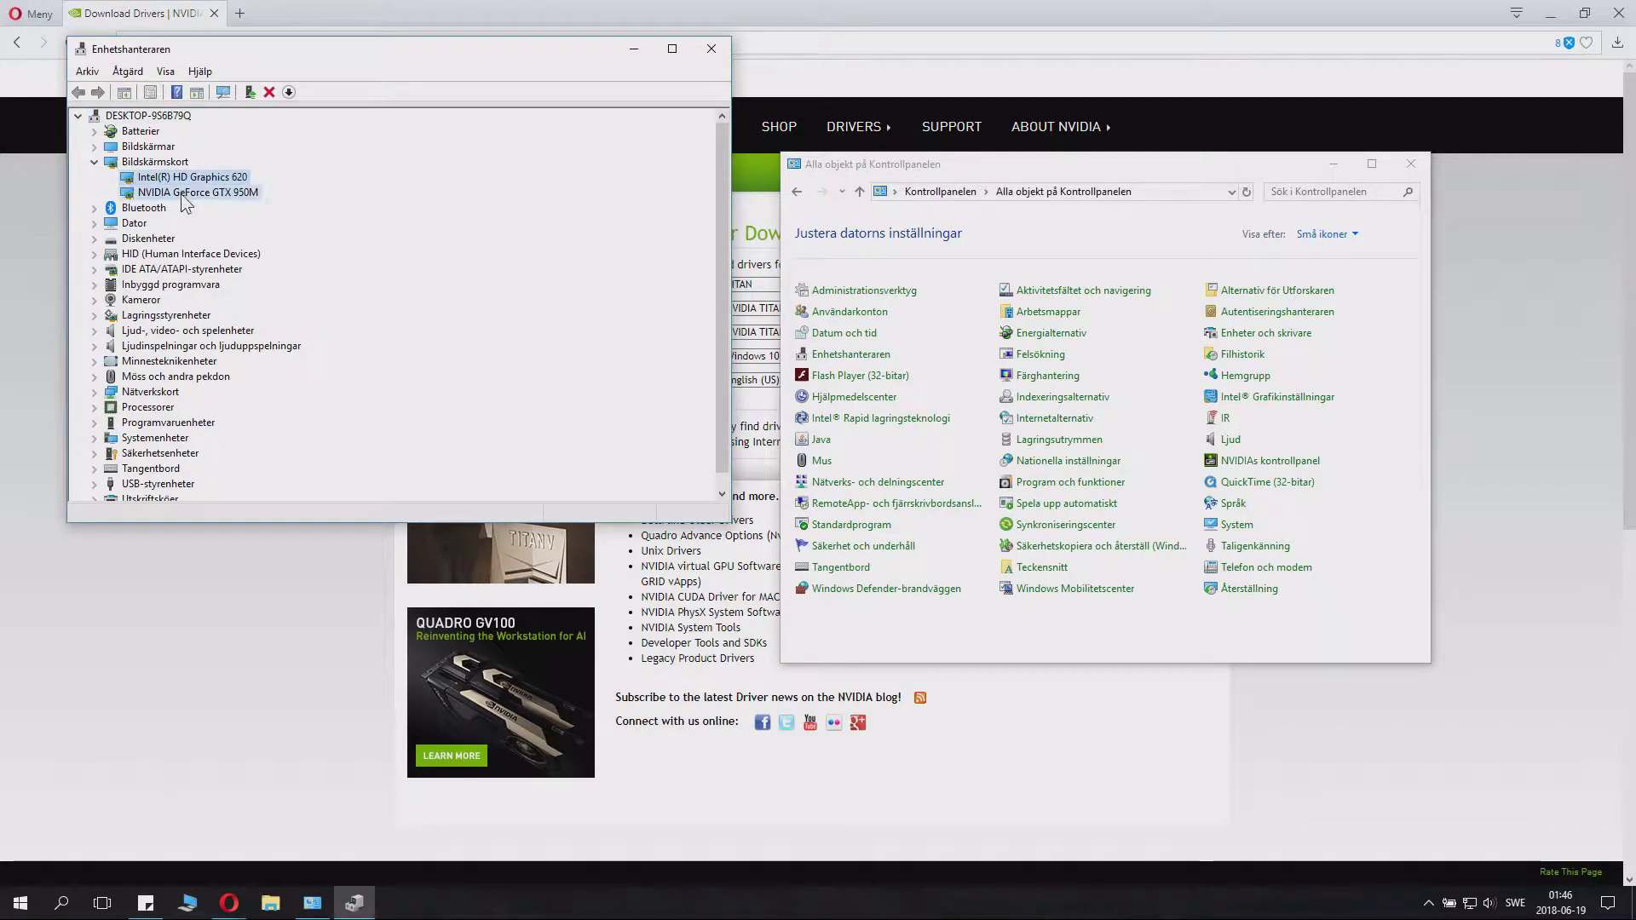
{"action": "left_click", "coordinate": [183, 194]}
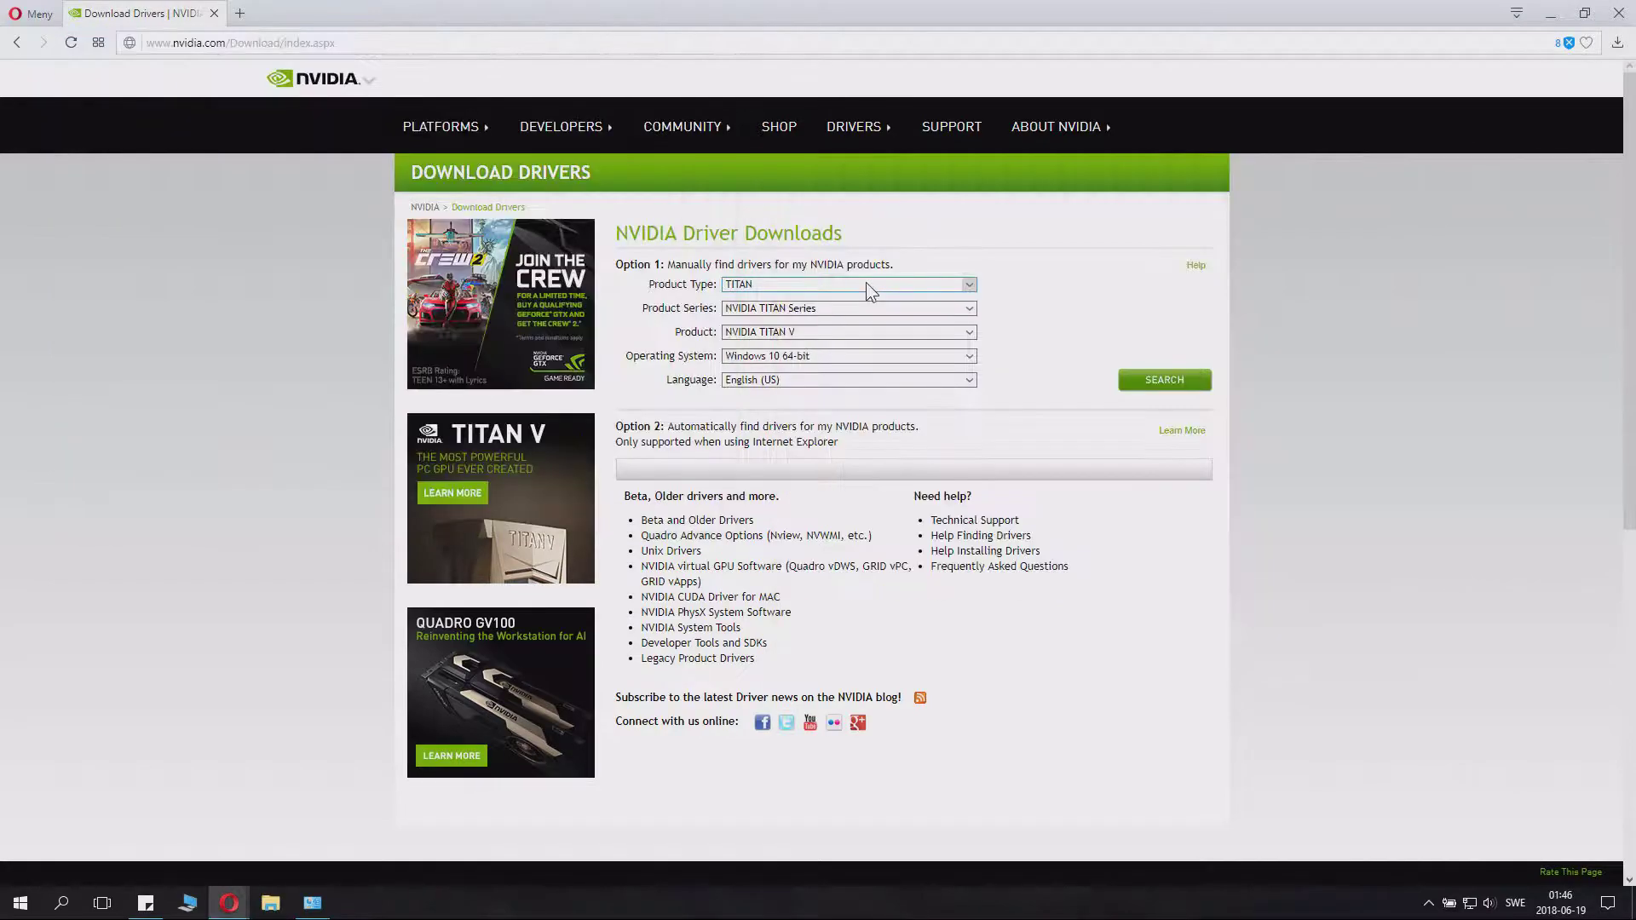
{"action": "left_click", "coordinate": [865, 283]}
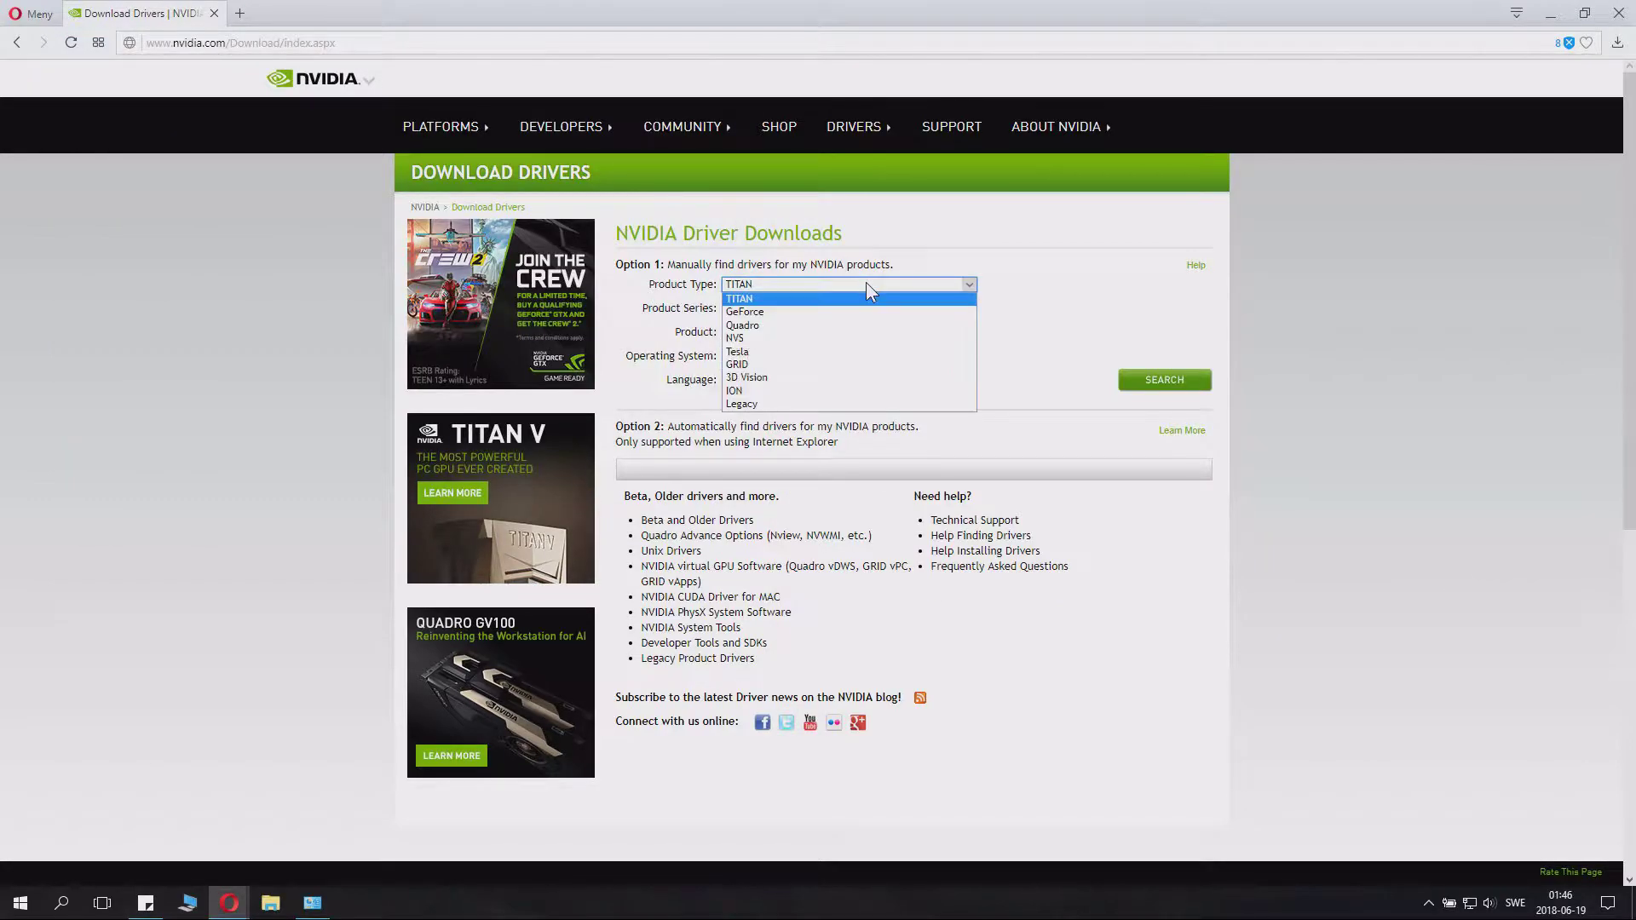
{"action": "left_click", "coordinate": [781, 312]}
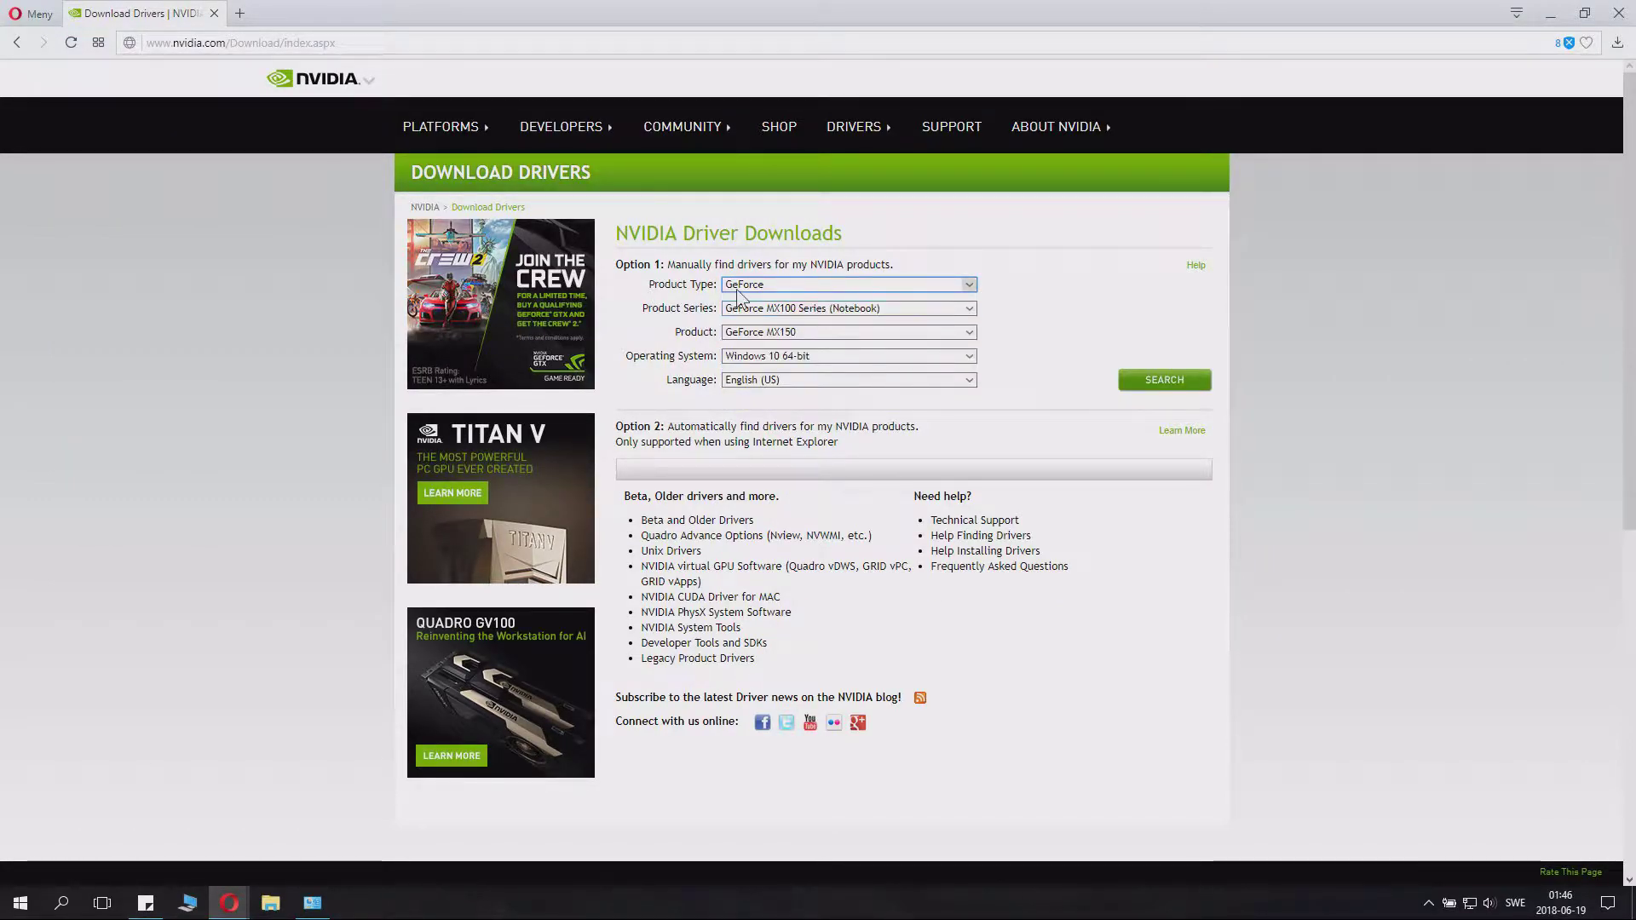
Step: Keep Windows 10 64-bit and English (US), then search for and download driver 398.11
{"action": "left_click", "coordinate": [782, 356]}
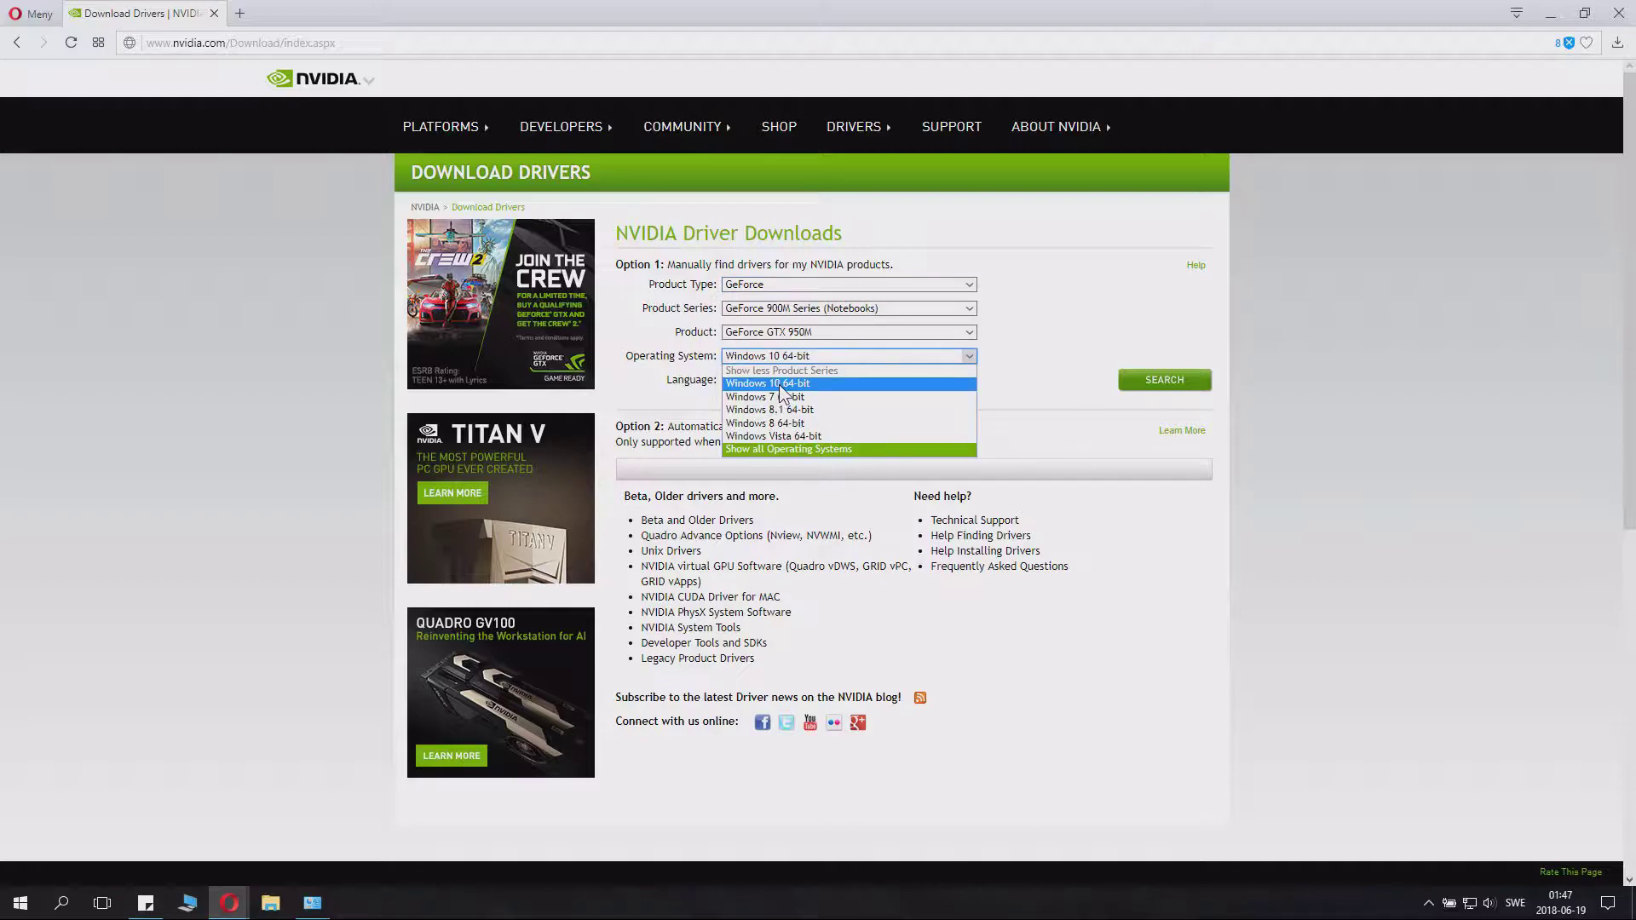
{"action": "left_click", "coordinate": [779, 385]}
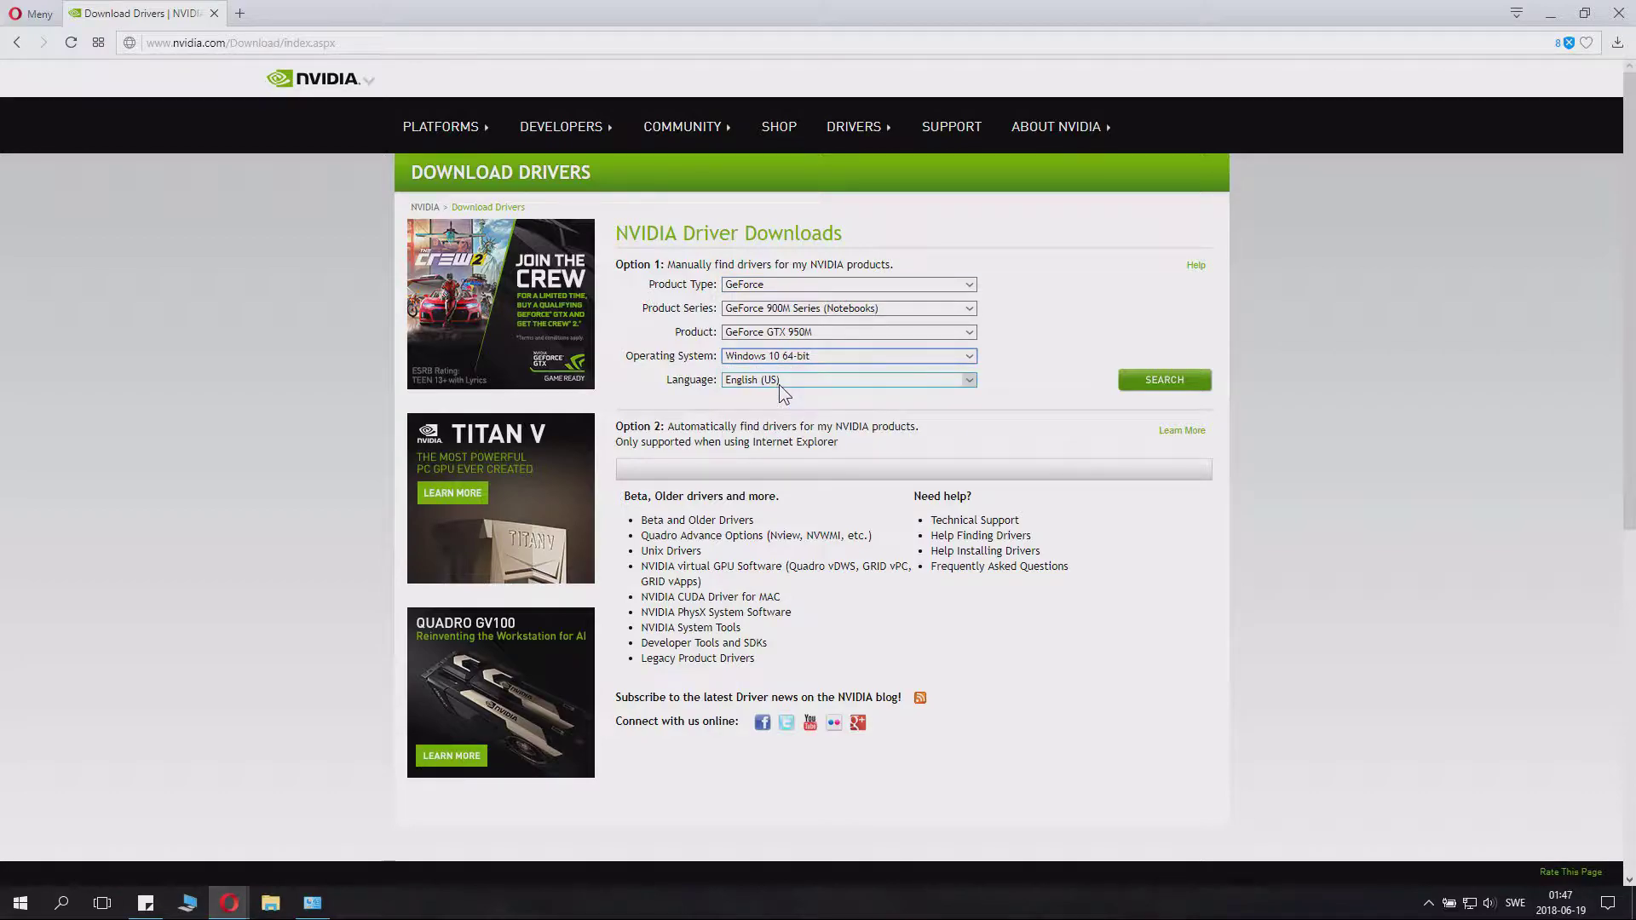
{"action": "left_click", "coordinate": [779, 385]}
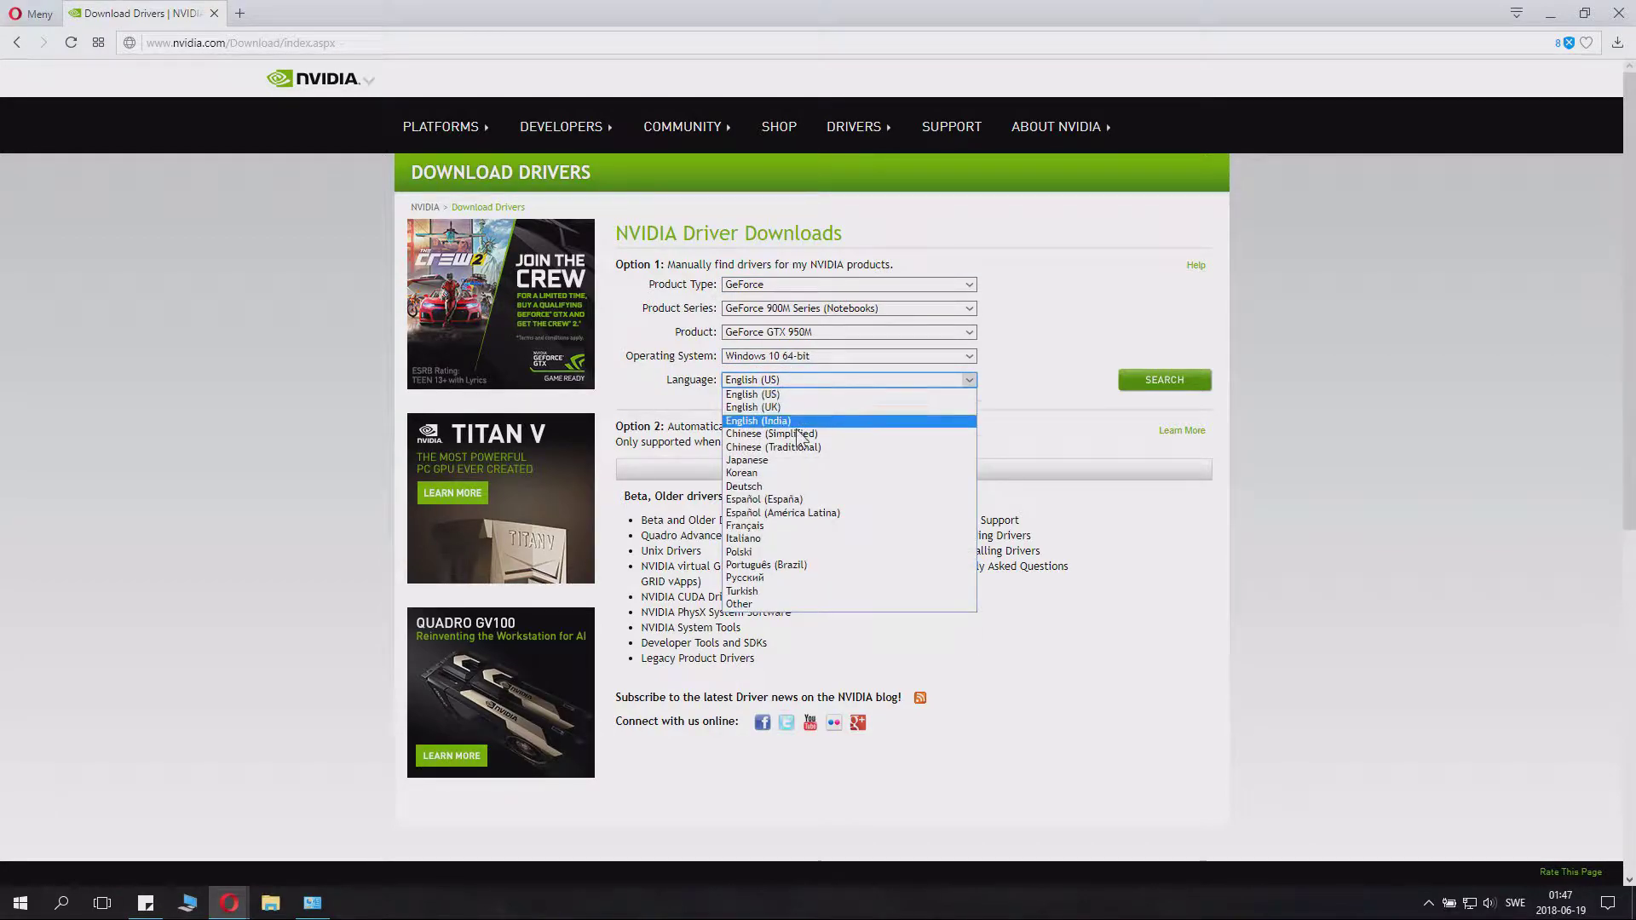
{"action": "left_click", "coordinate": [1374, 488]}
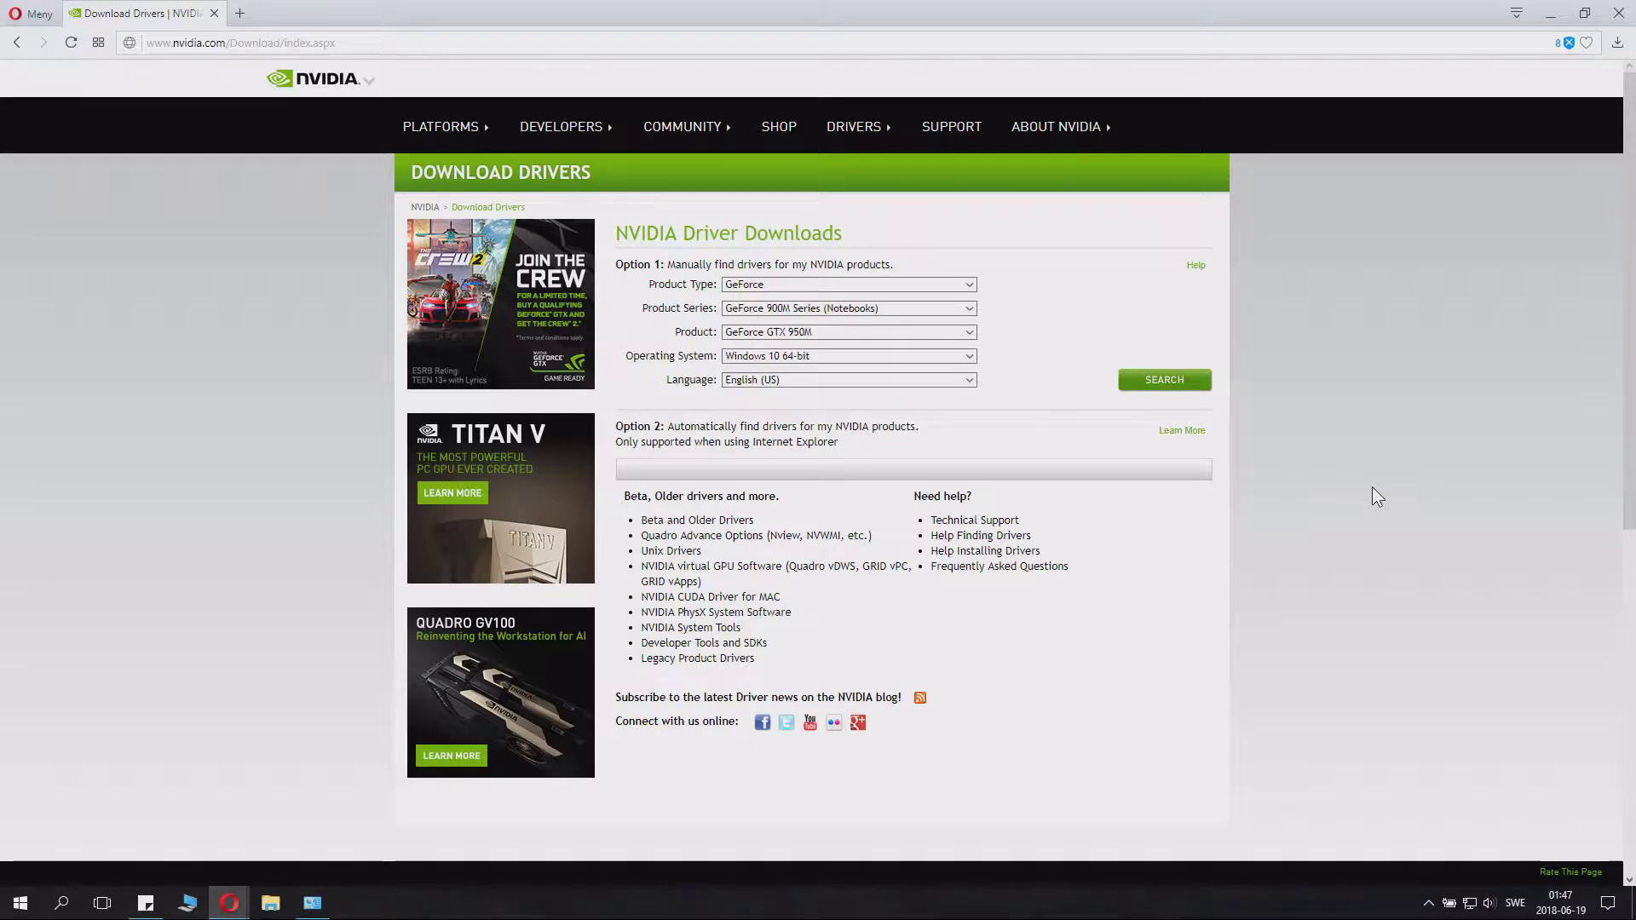
{"action": "left_click", "coordinate": [1164, 381]}
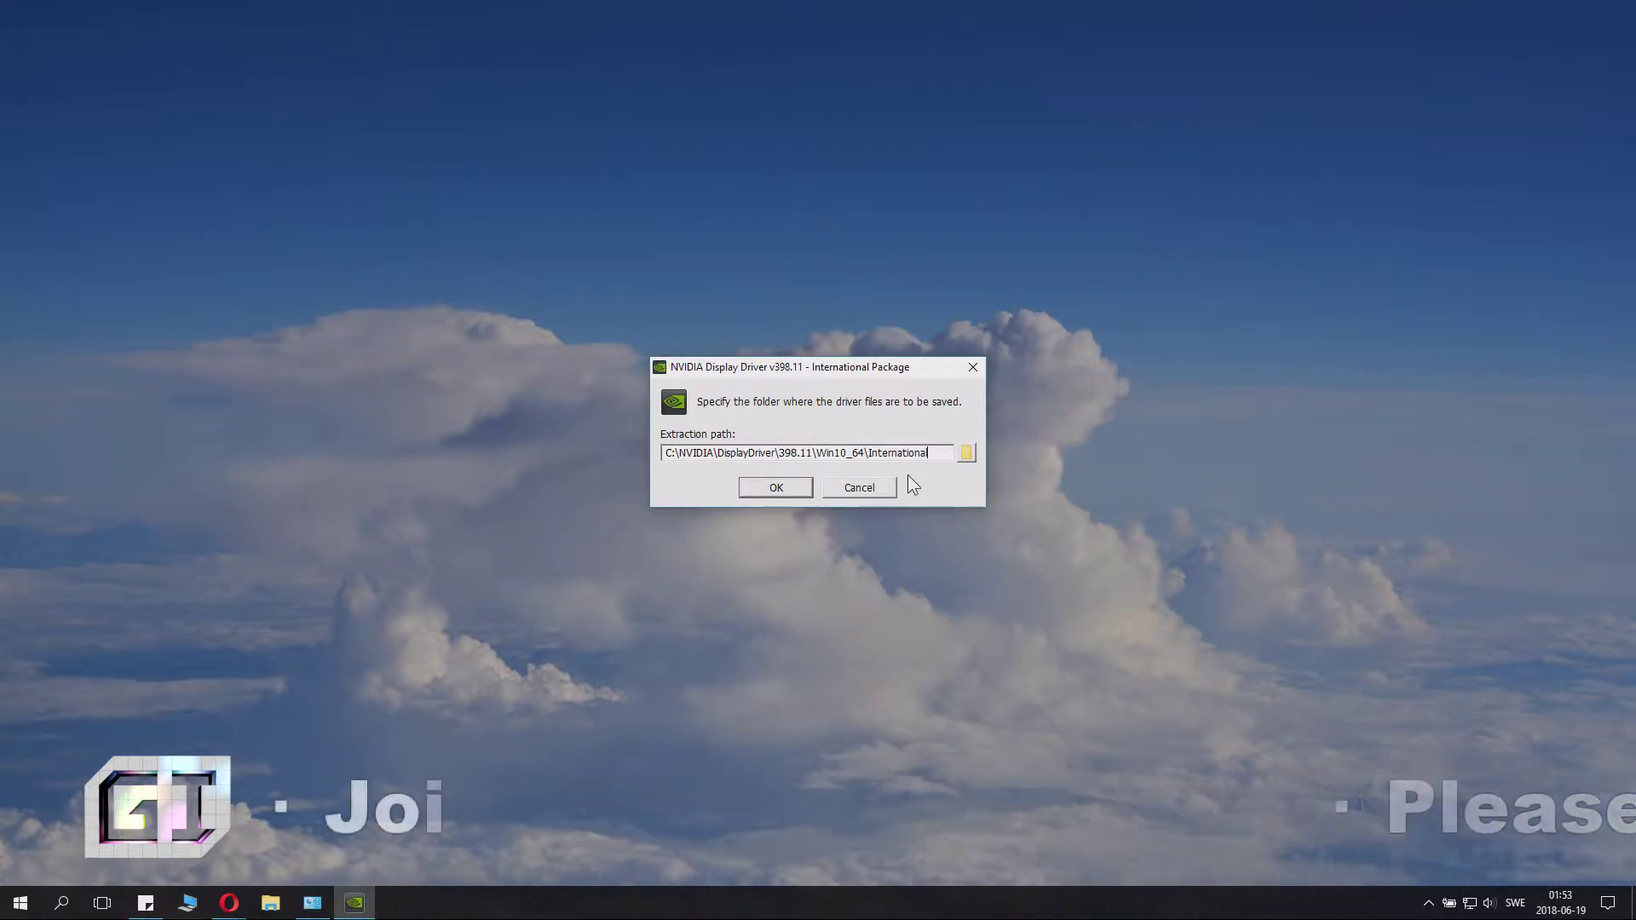
Step: Accept the default extraction folder C:\NVIDIA\DisplayDriver\398.11\Win10_64\International
{"action": "left_click", "coordinate": [801, 487]}
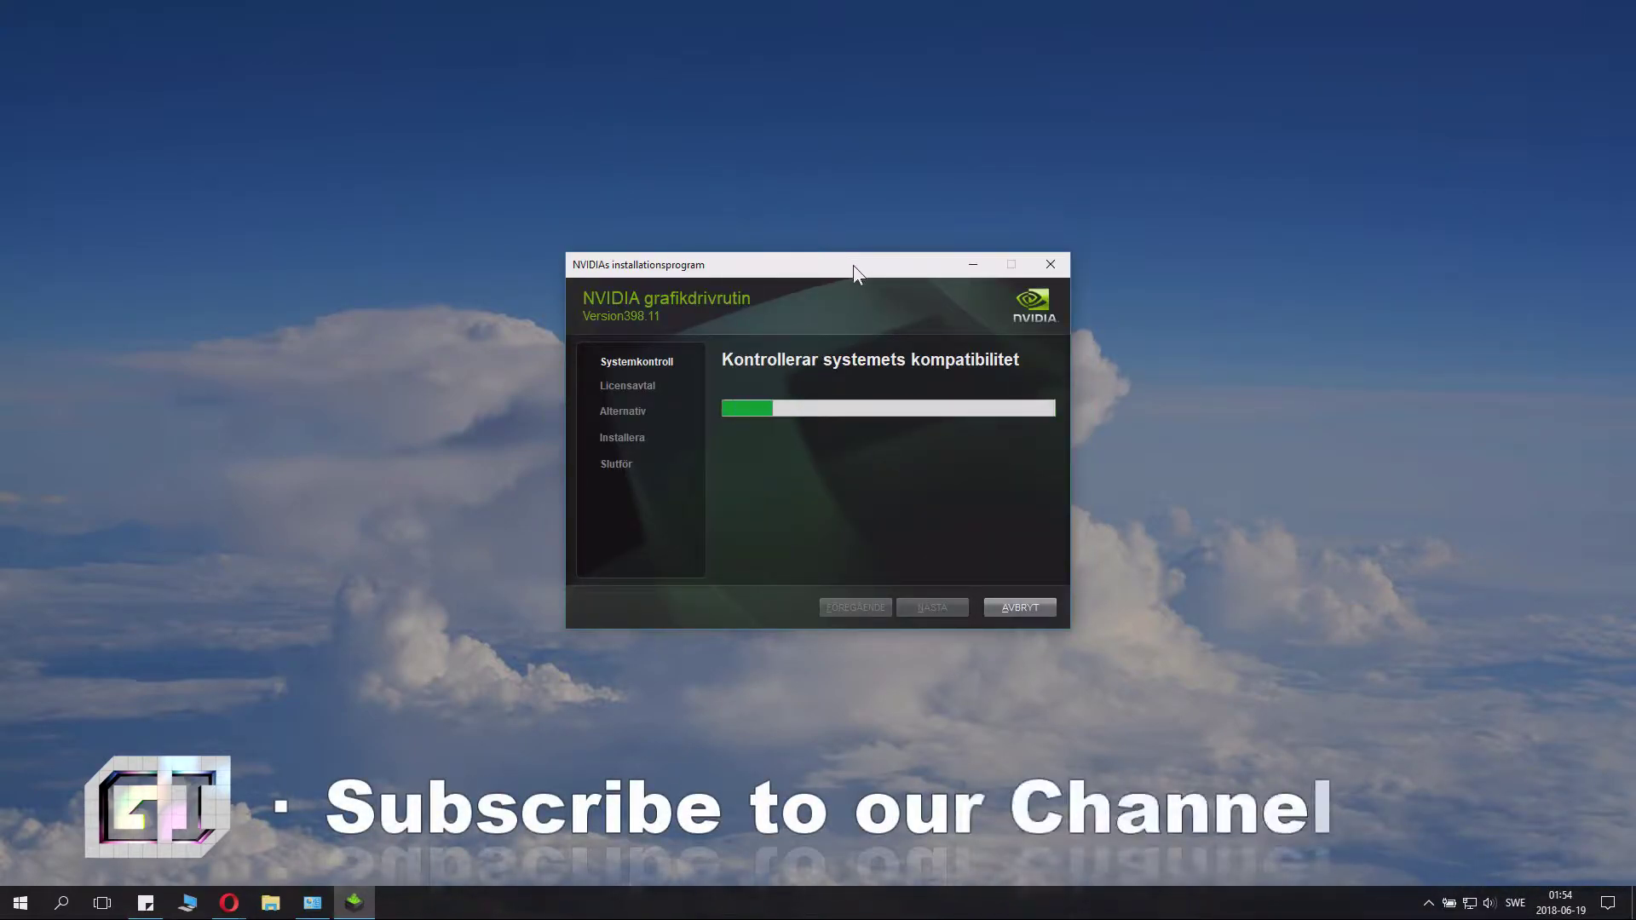
Step: After the compatibility check, accept the NVIDIA software license agreement
{"action": "left_click_drag", "start_coordinate": [854, 266], "coordinate": [847, 254]}
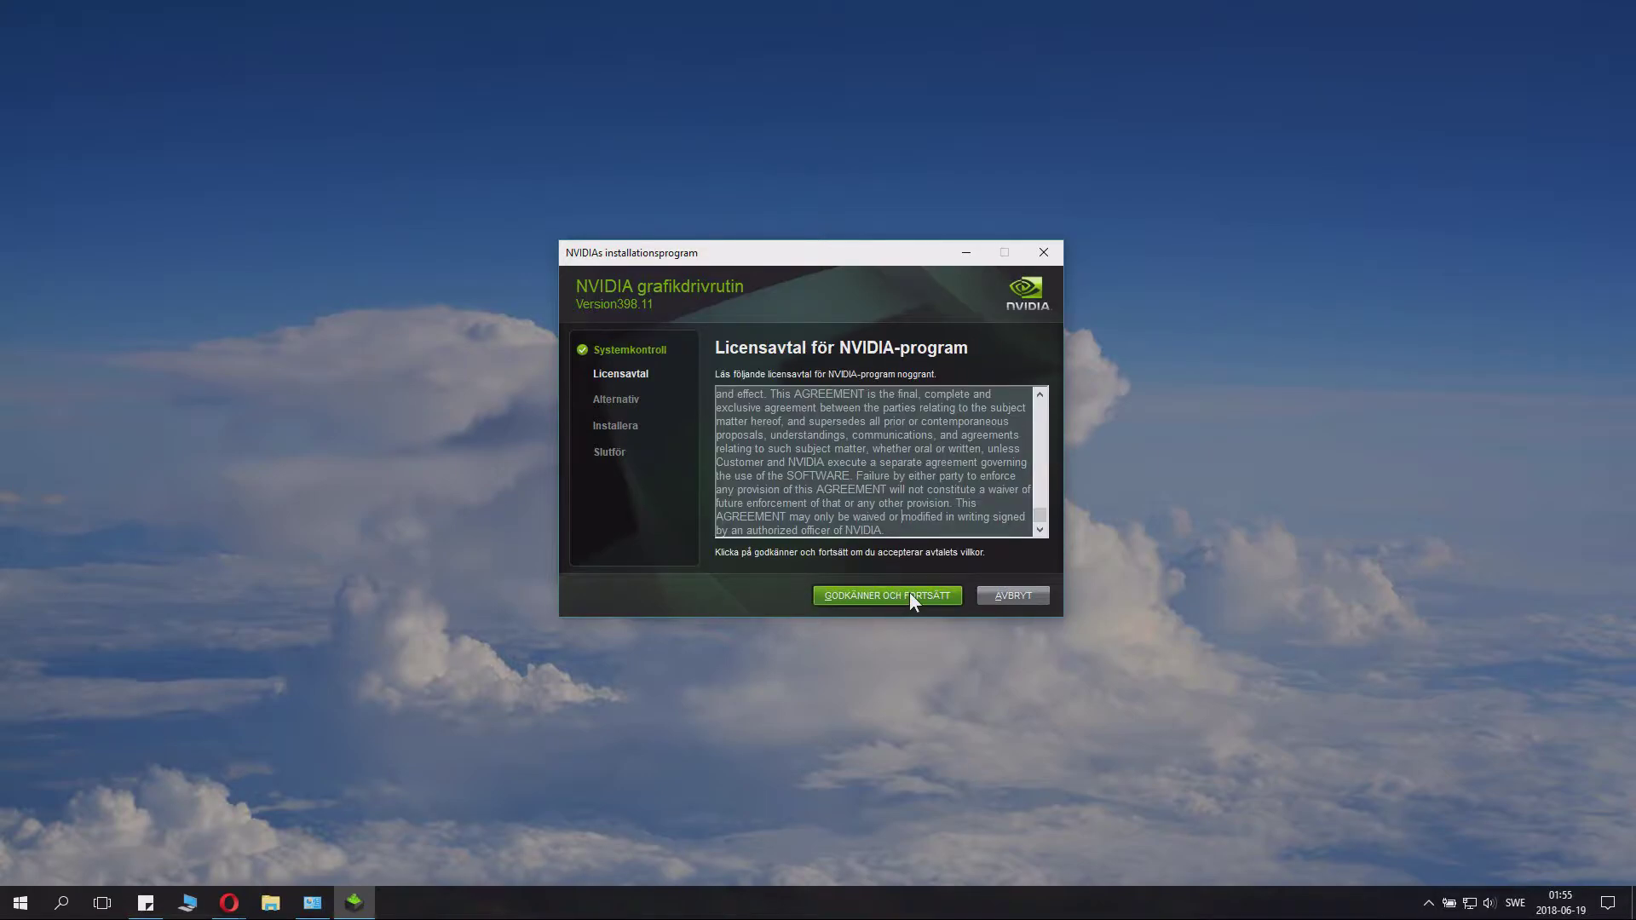
{"action": "left_click", "coordinate": [909, 596]}
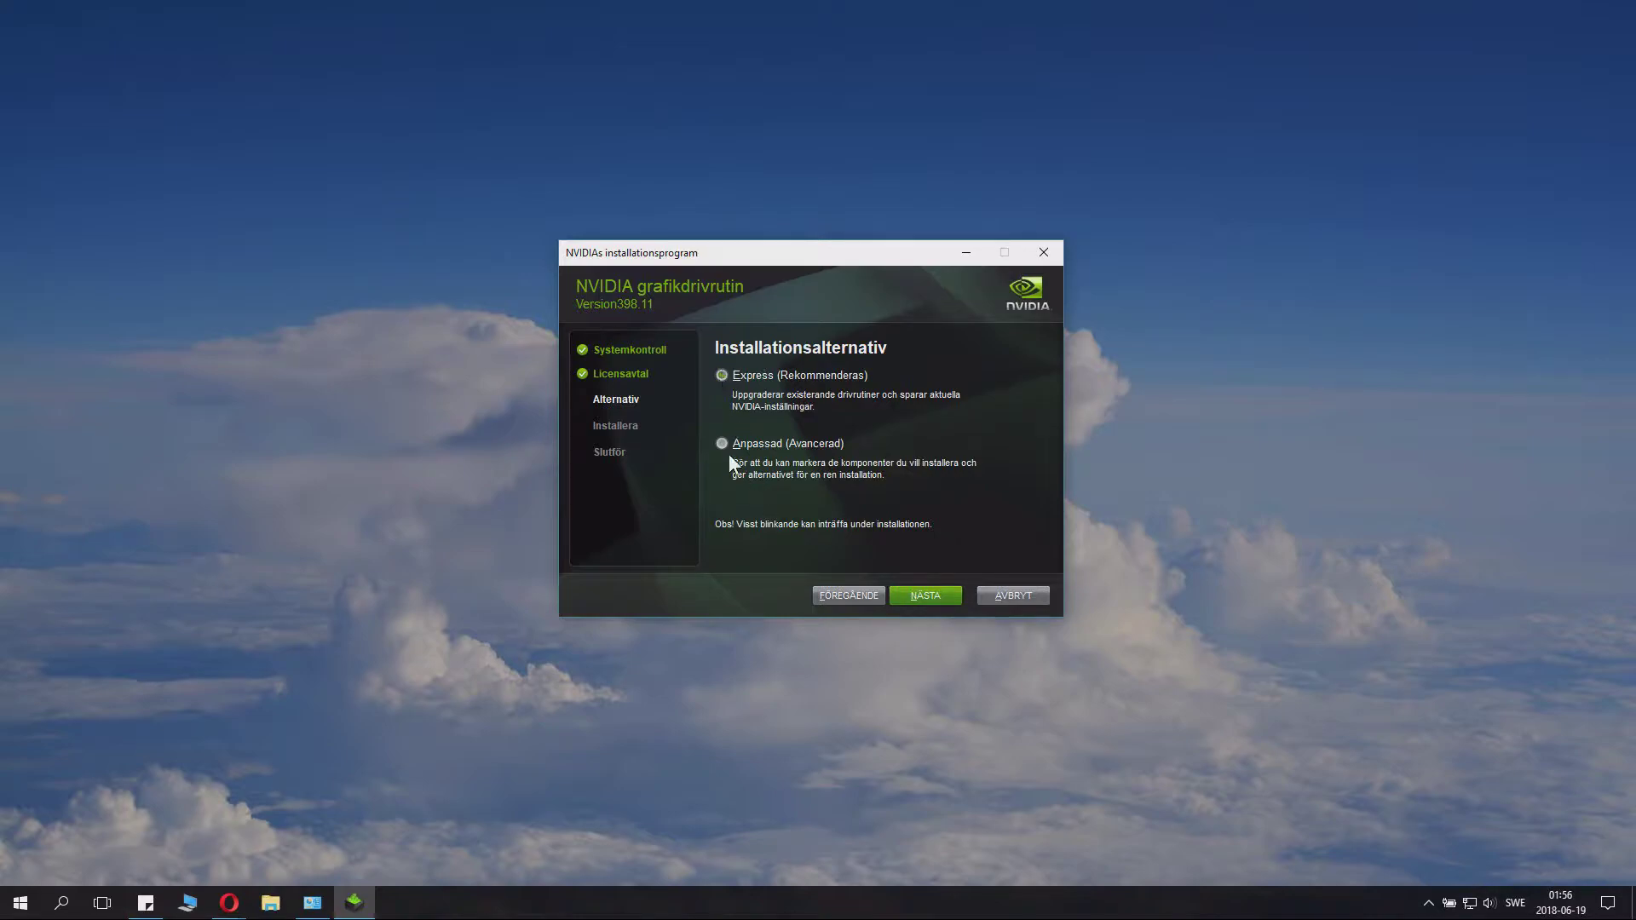
Step: Choose Custom (Advanced) installation to reach the driver component list
{"action": "left_click", "coordinate": [921, 597]}
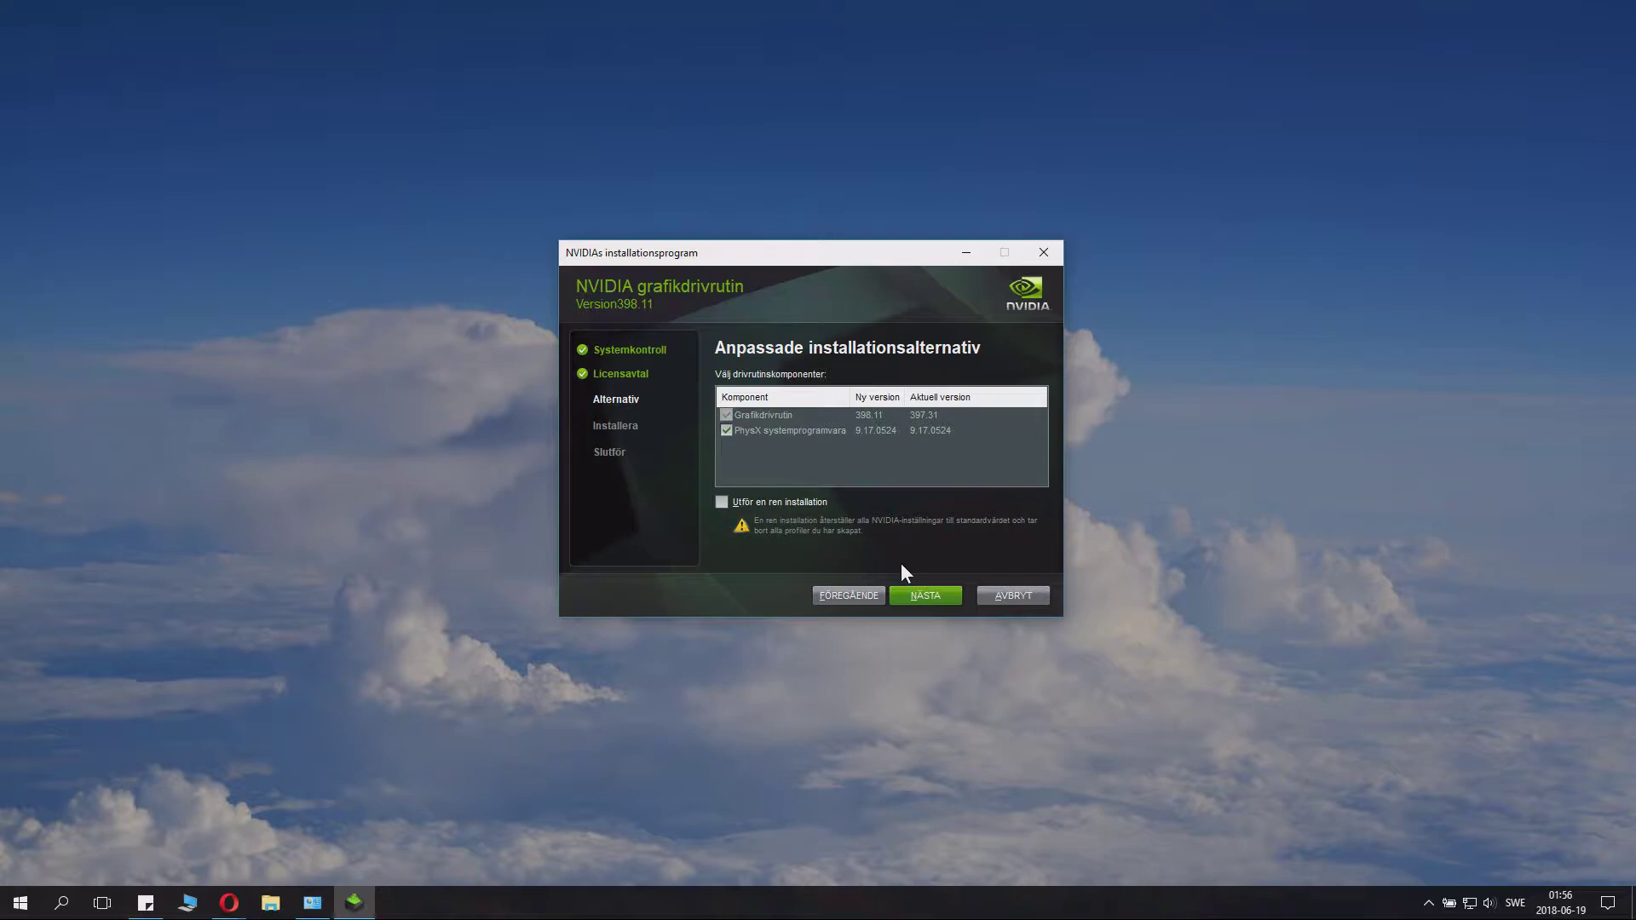
Step: Keep graphics driver 398.11 and PhysX 9.17.0524 selected and set the clean installation checkbox
{"action": "left_click", "coordinate": [726, 417]}
{"action": "left_click", "coordinate": [748, 460]}
{"action": "left_click", "coordinate": [725, 431]}
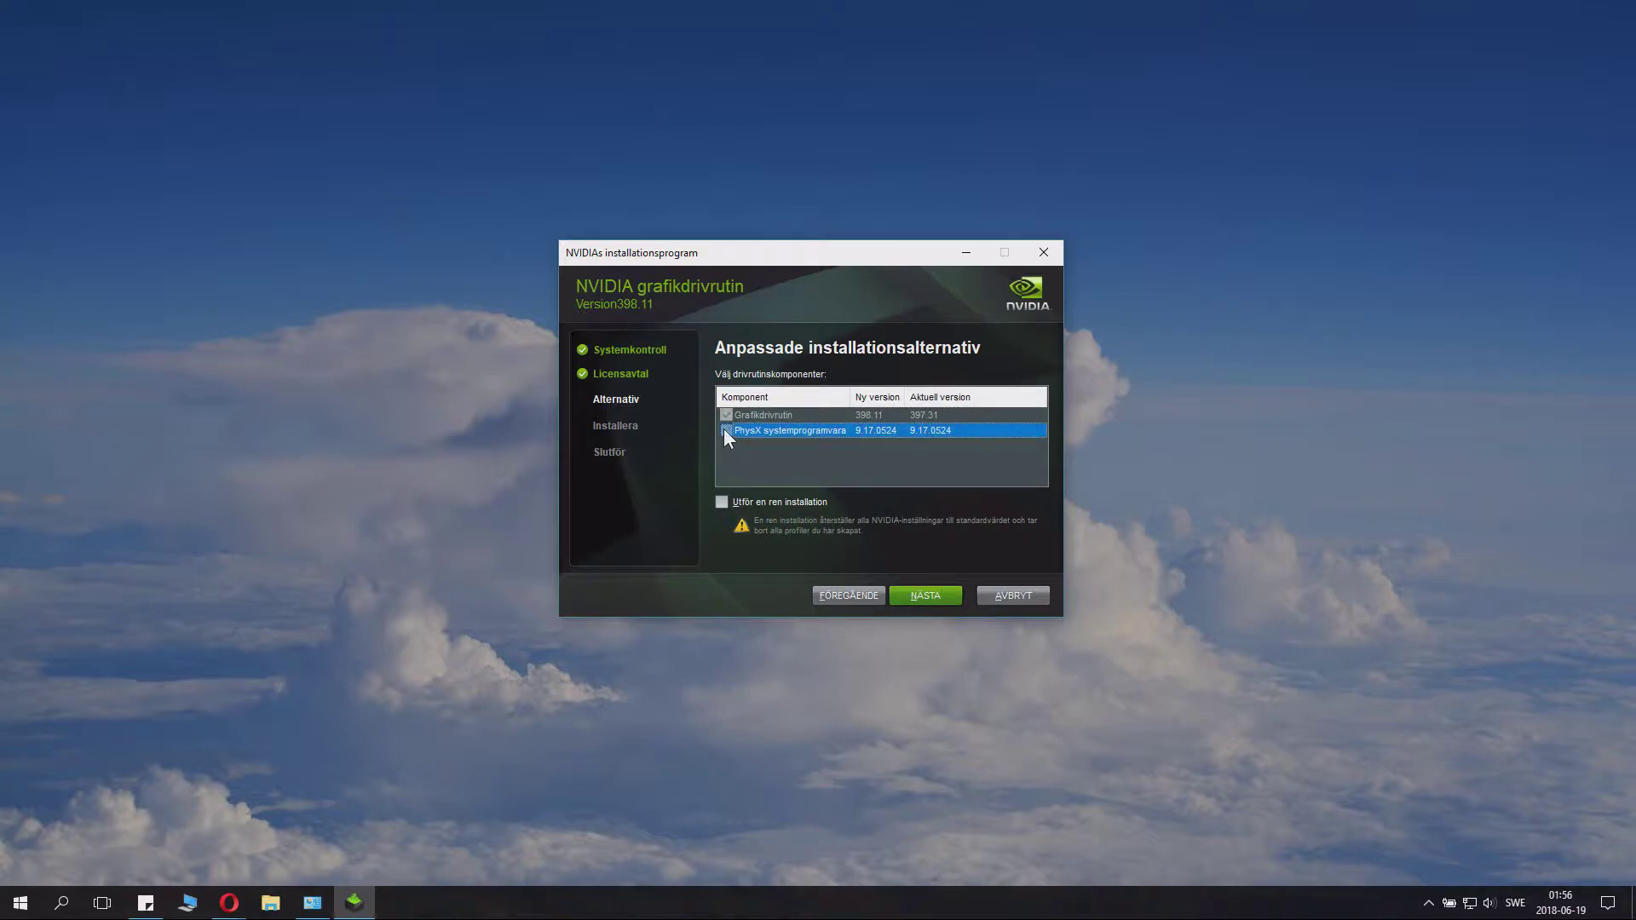
{"action": "left_click", "coordinate": [786, 456]}
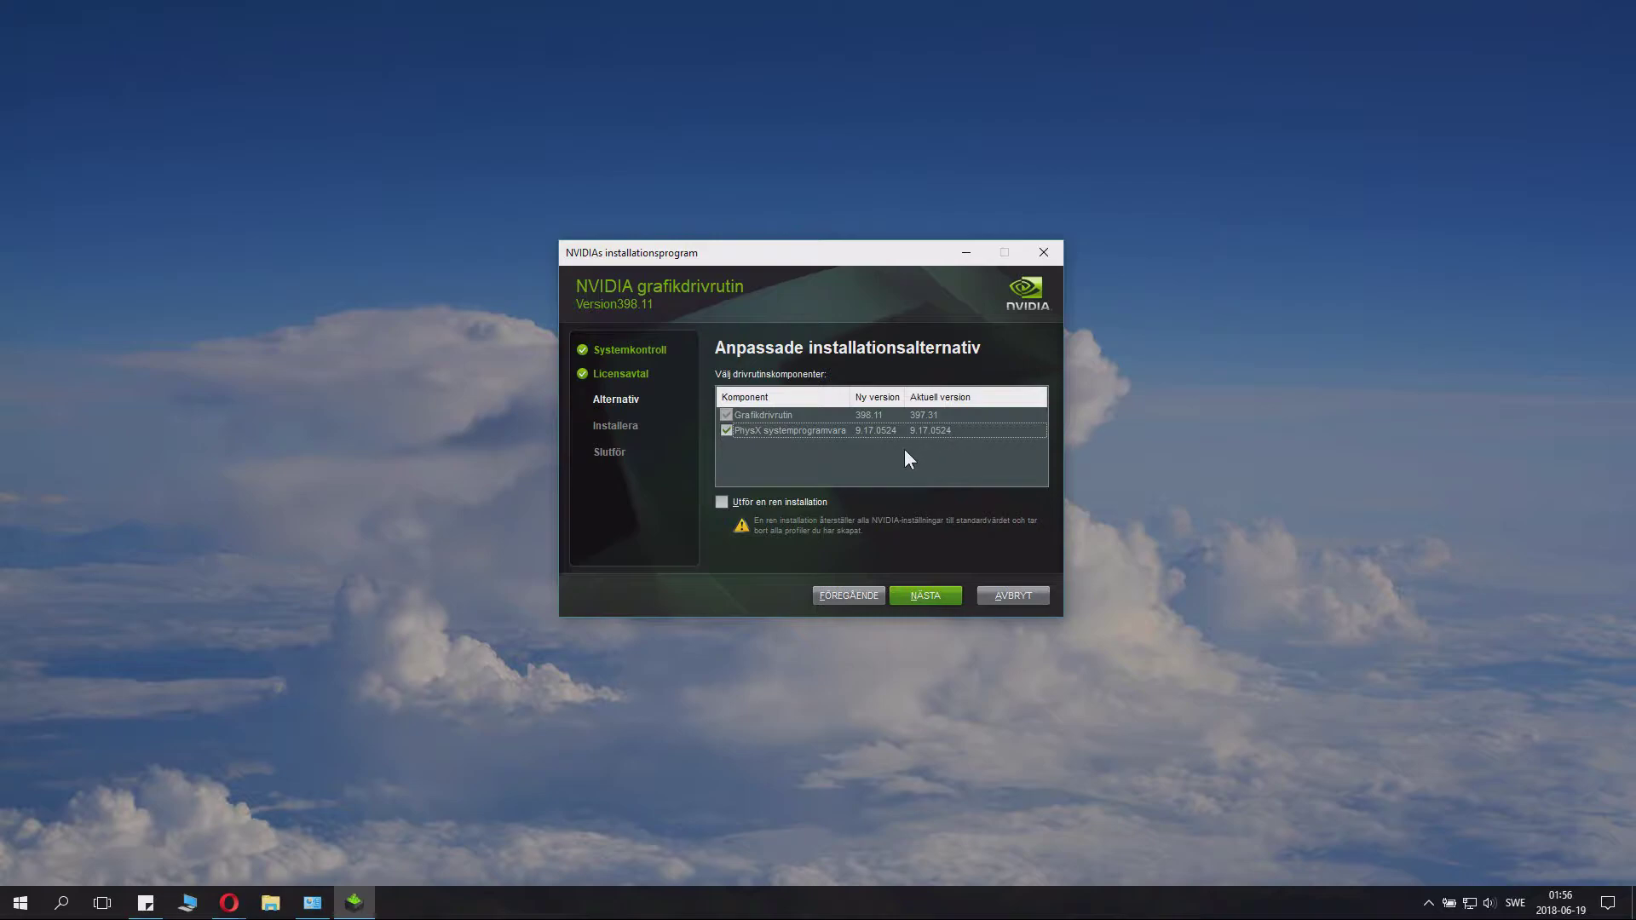
{"action": "left_click", "coordinate": [721, 503]}
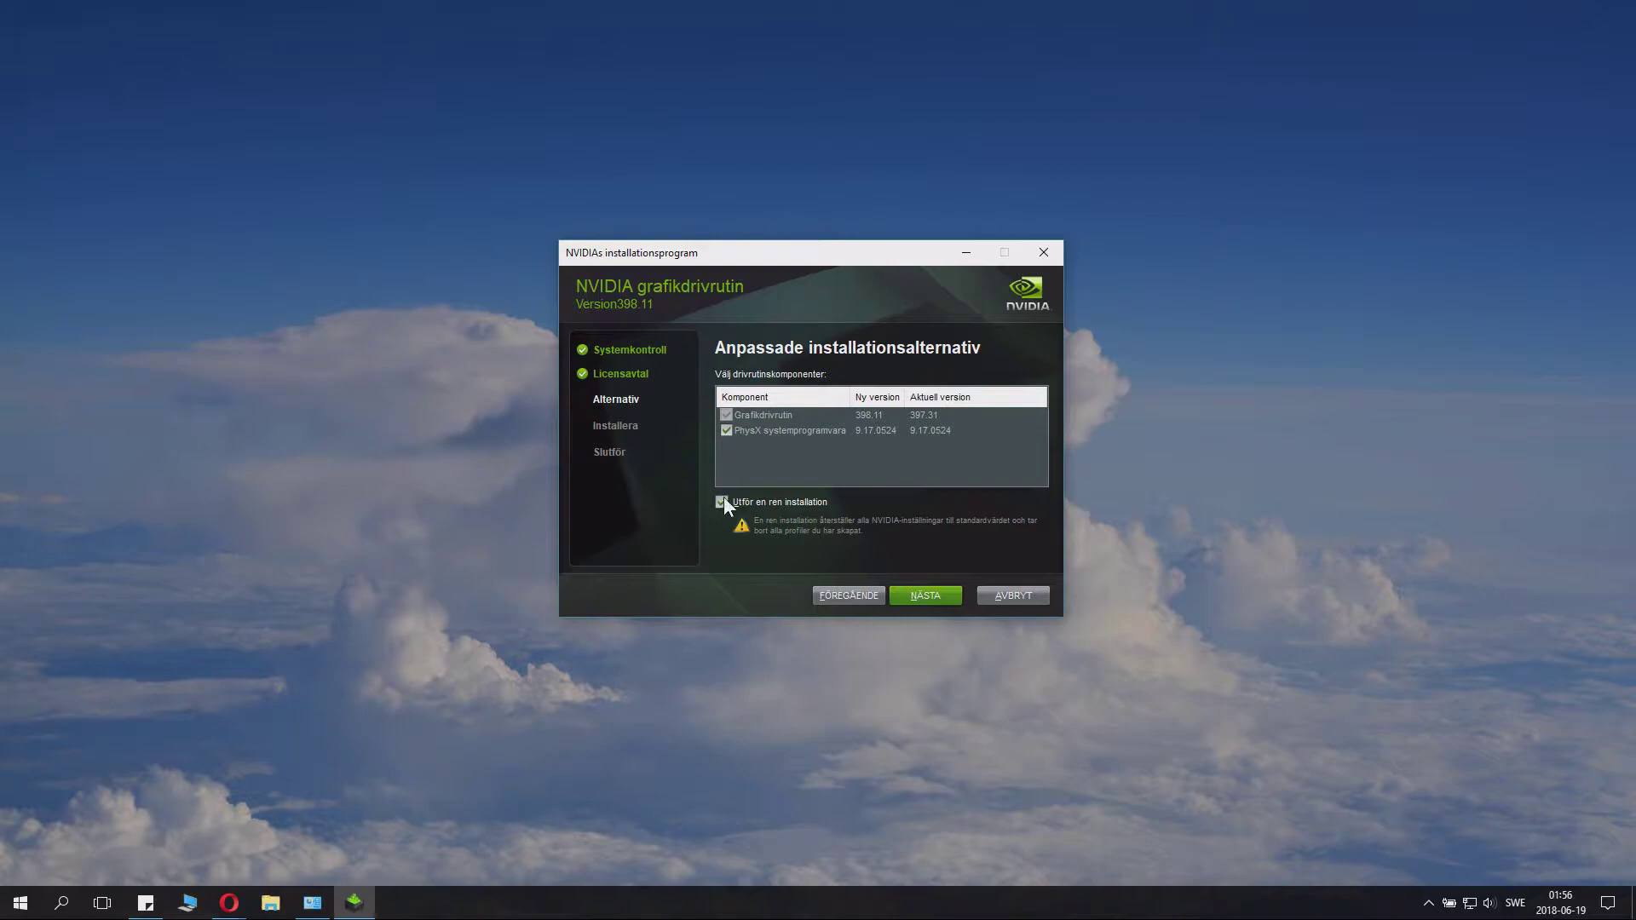
{"action": "left_click", "coordinate": [722, 501]}
{"action": "left_click", "coordinate": [742, 460]}
{"action": "mouse_move", "coordinate": [897, 248]}
{"action": "left_mouse_down"}
{"action": "mouse_move", "coordinate": [898, 185]}
{"action": "mouse_move", "coordinate": [919, 255]}
{"action": "left_mouse_up"}
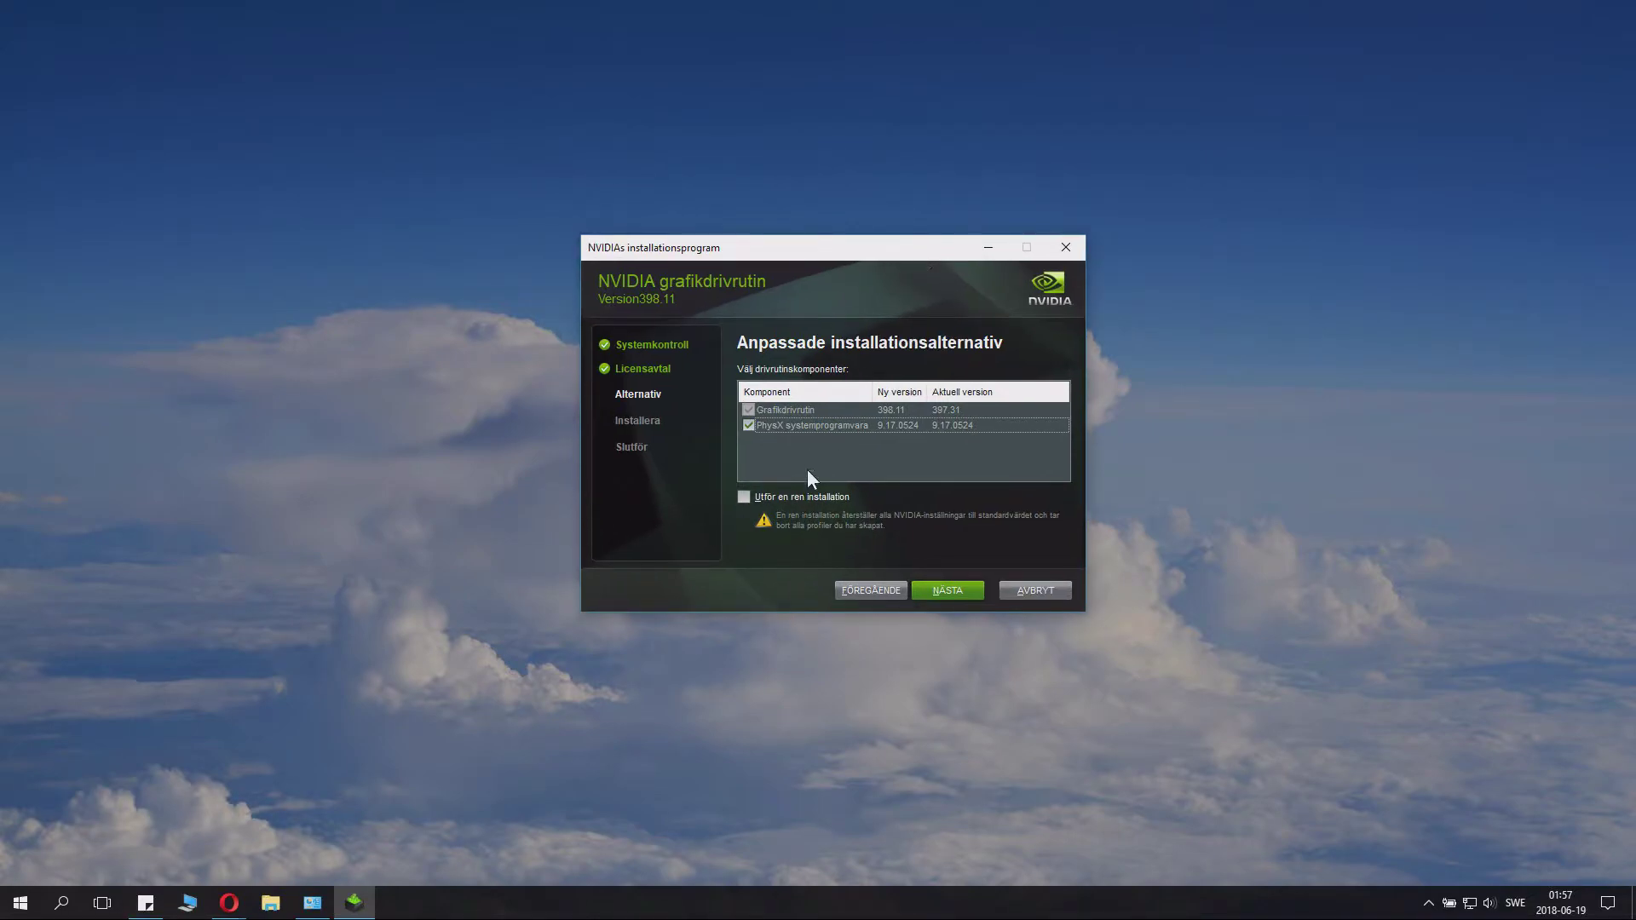
{"action": "left_click", "coordinate": [744, 498]}
Step: Install the selected components and bring up the installer's results page
{"action": "left_click", "coordinate": [954, 590]}
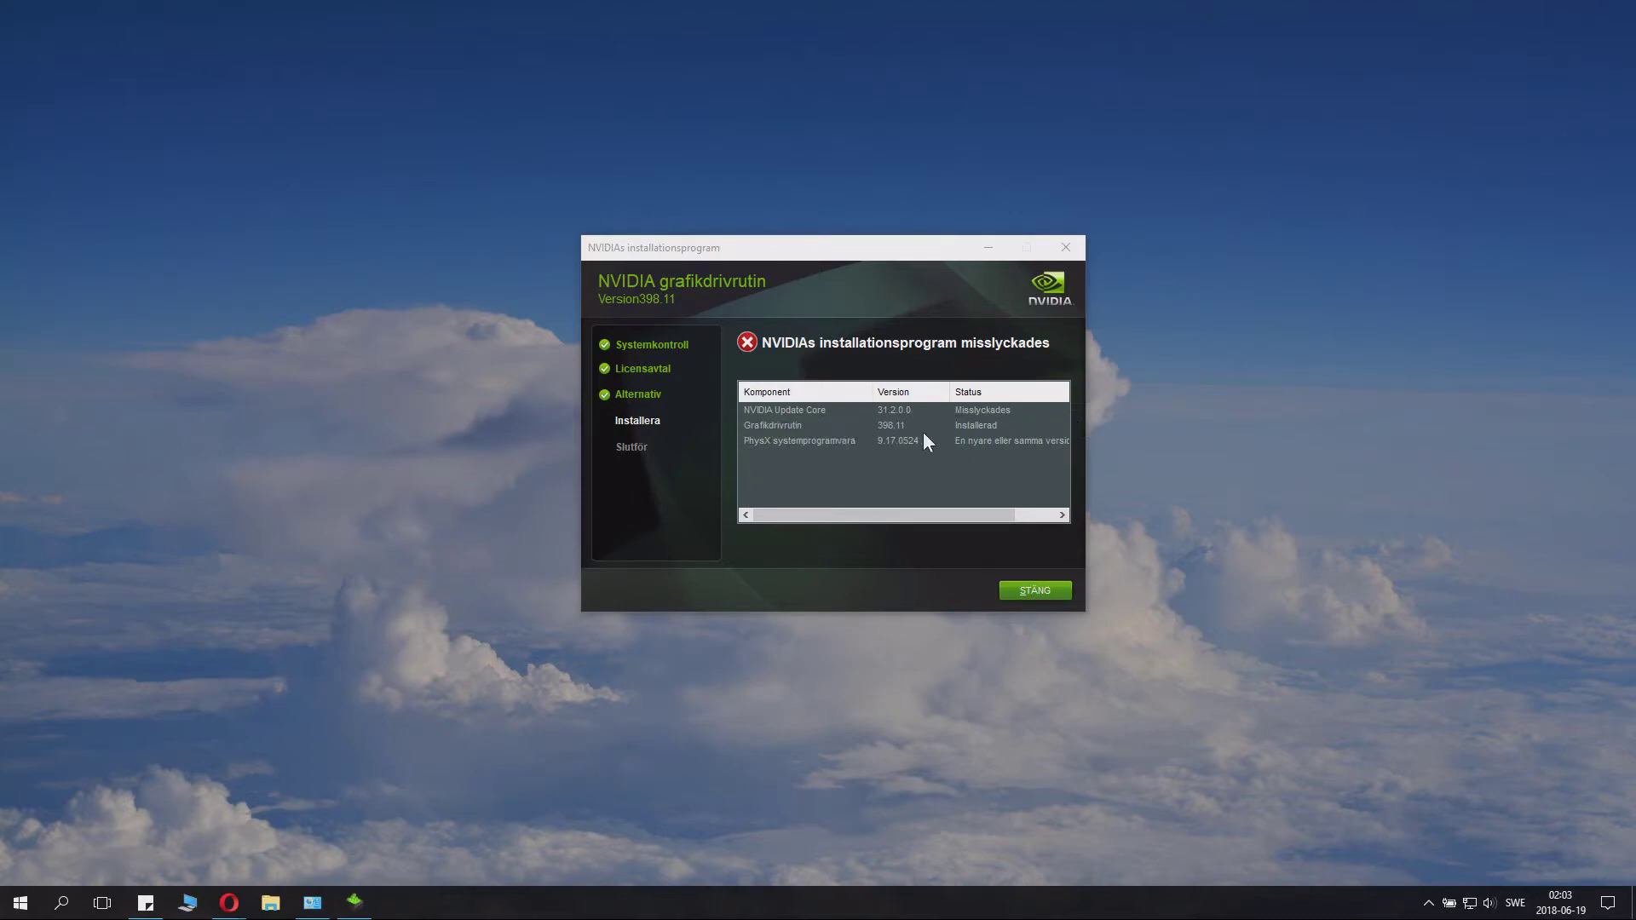
{"action": "left_click", "coordinate": [1005, 428]}
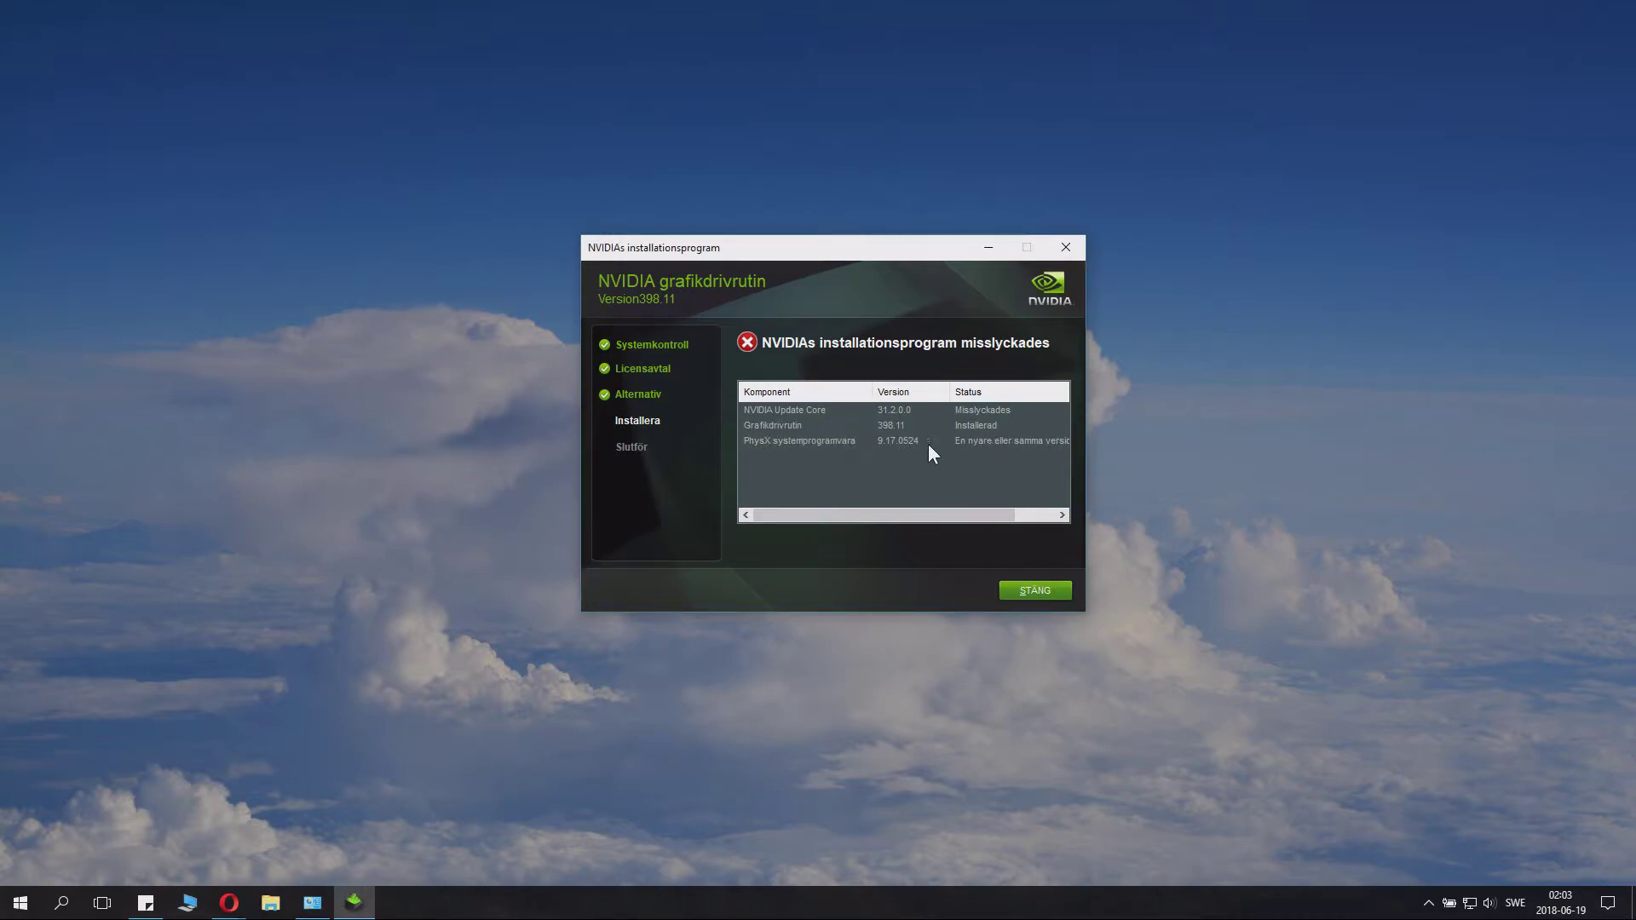
Step: Scroll the installation results table to review the installed and failed components
{"action": "left_click_drag", "start_coordinate": [973, 514], "coordinate": [913, 509]}
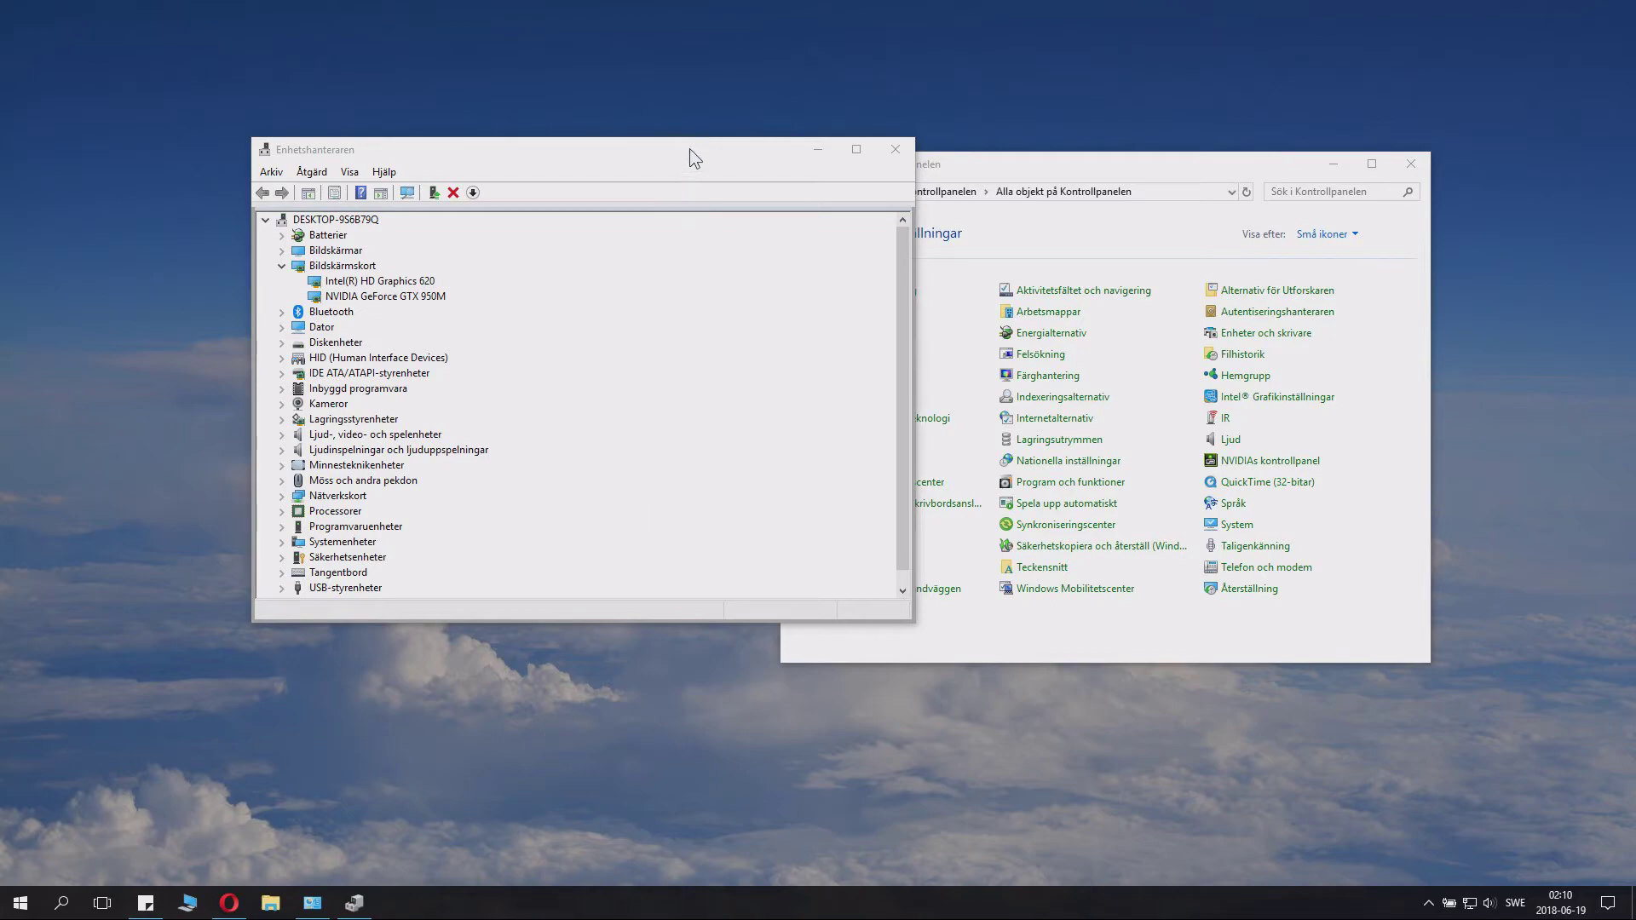
Step: Open the GTX 950M properties and check driver version 24.21.13.9811, dated 2018-06-01
{"action": "left_click_drag", "start_coordinate": [689, 148], "coordinate": [855, 197]}
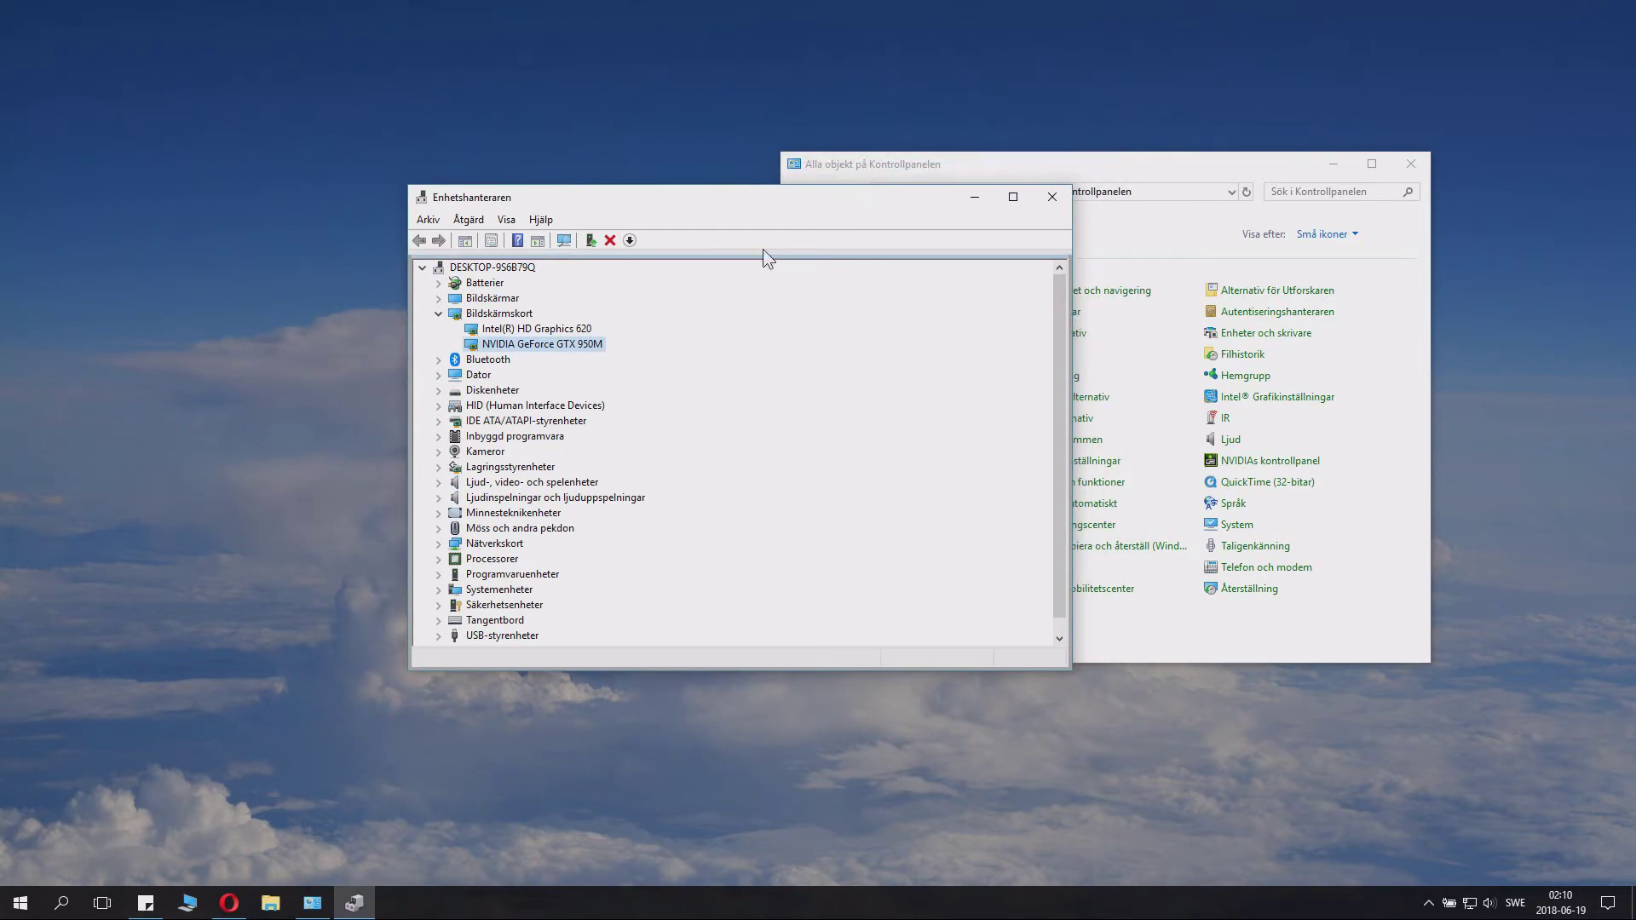
{"action": "right_click", "coordinate": [571, 345]}
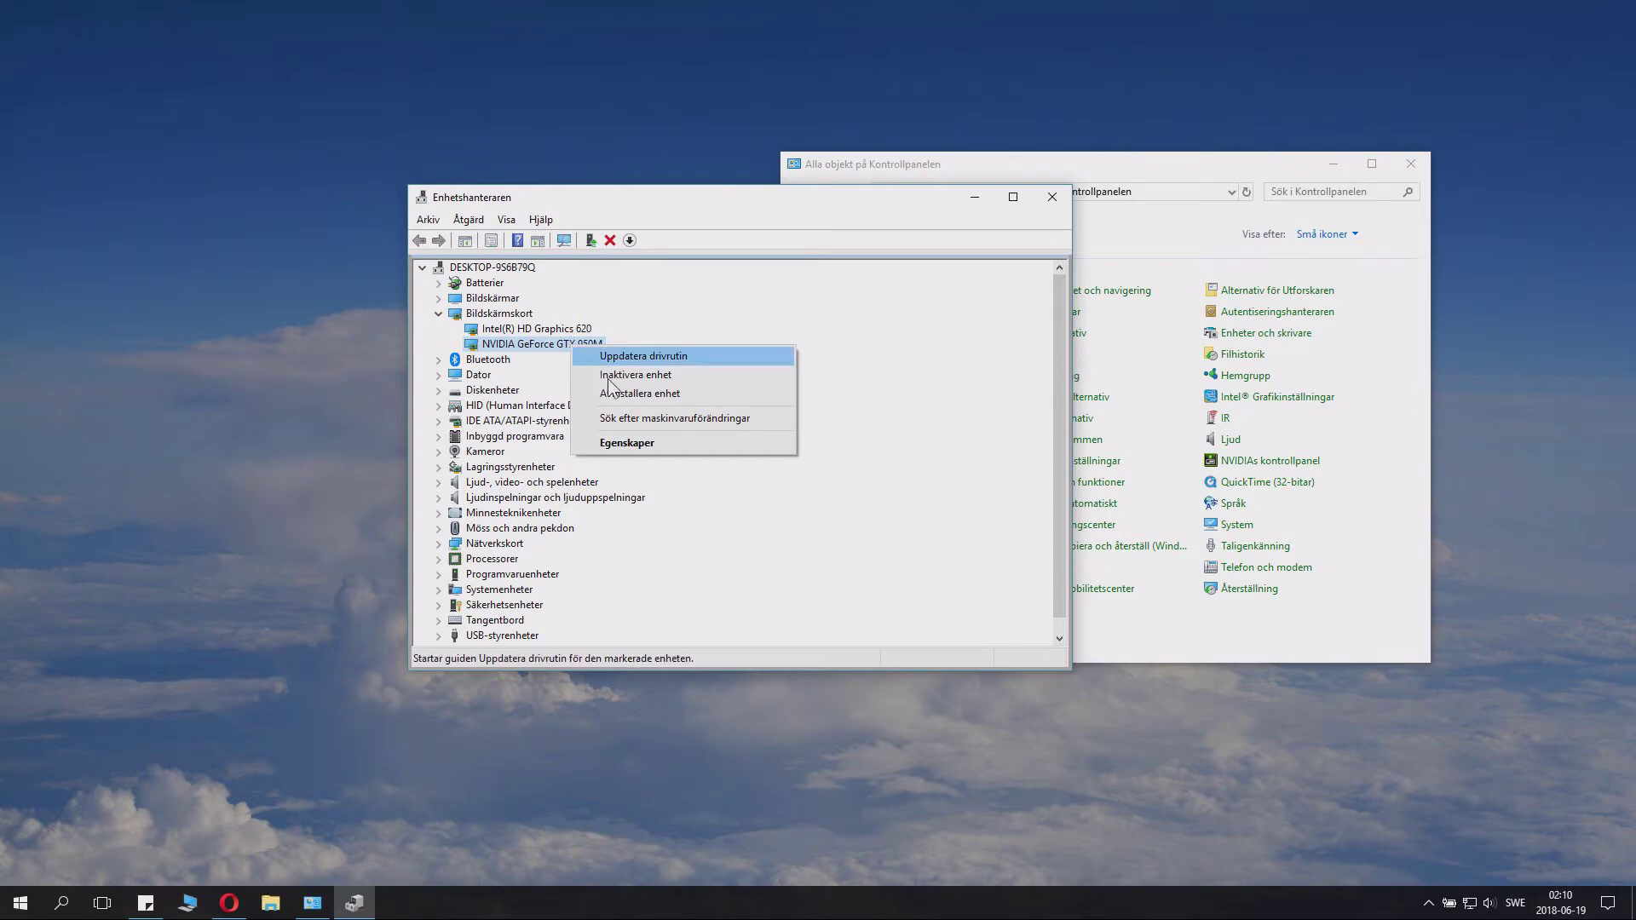
{"action": "left_click", "coordinate": [633, 440]}
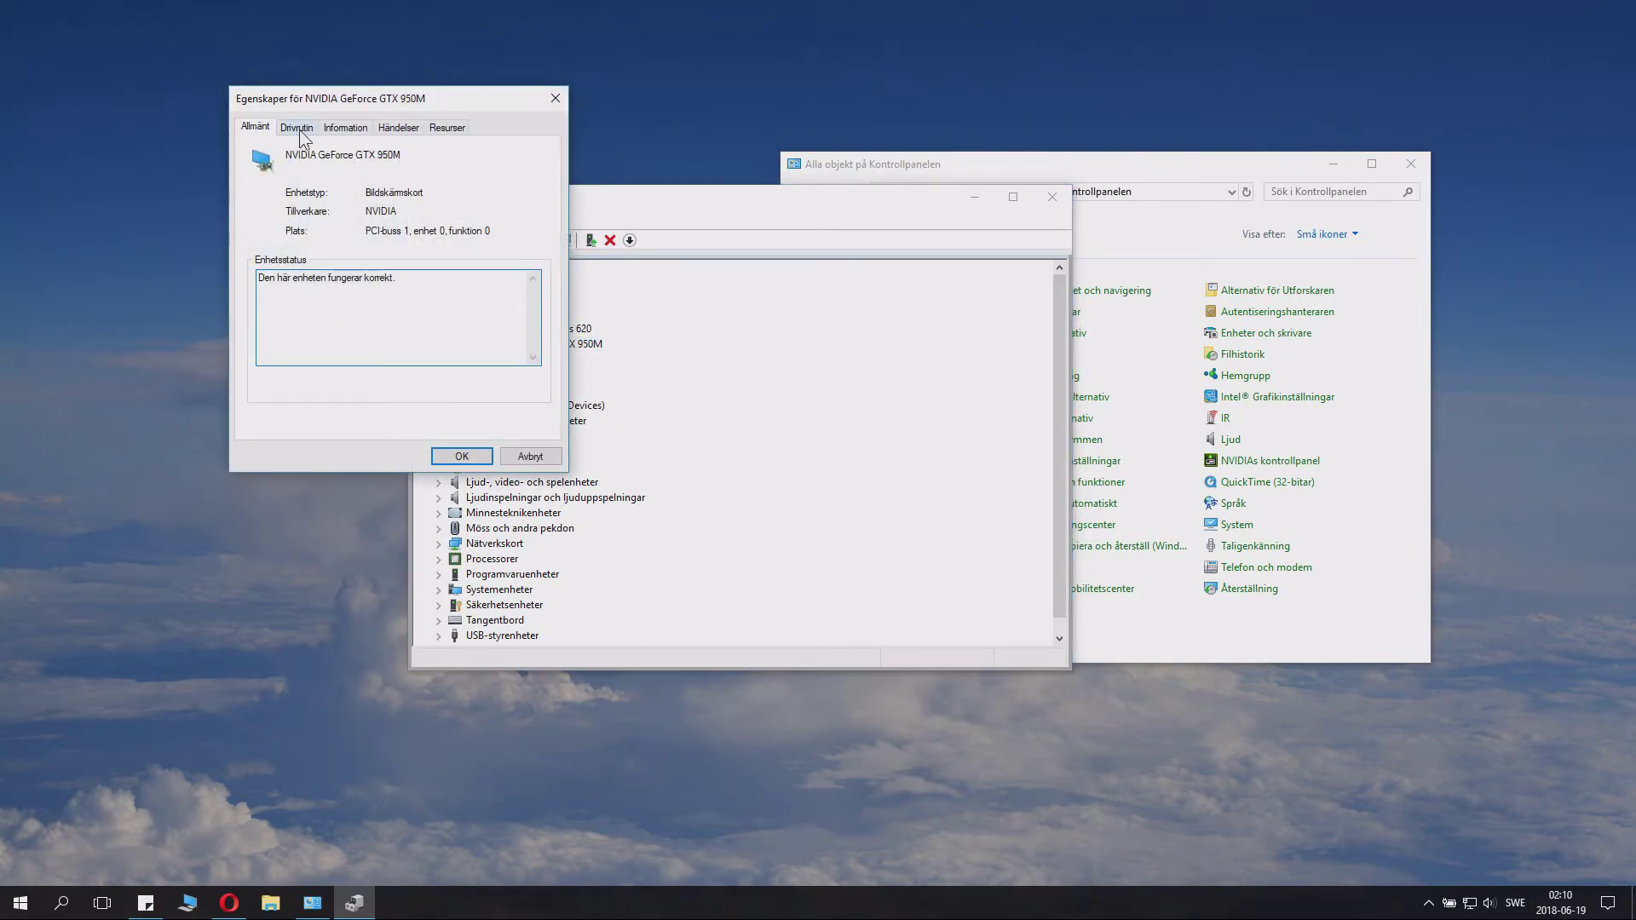
{"action": "left_click", "coordinate": [304, 132]}
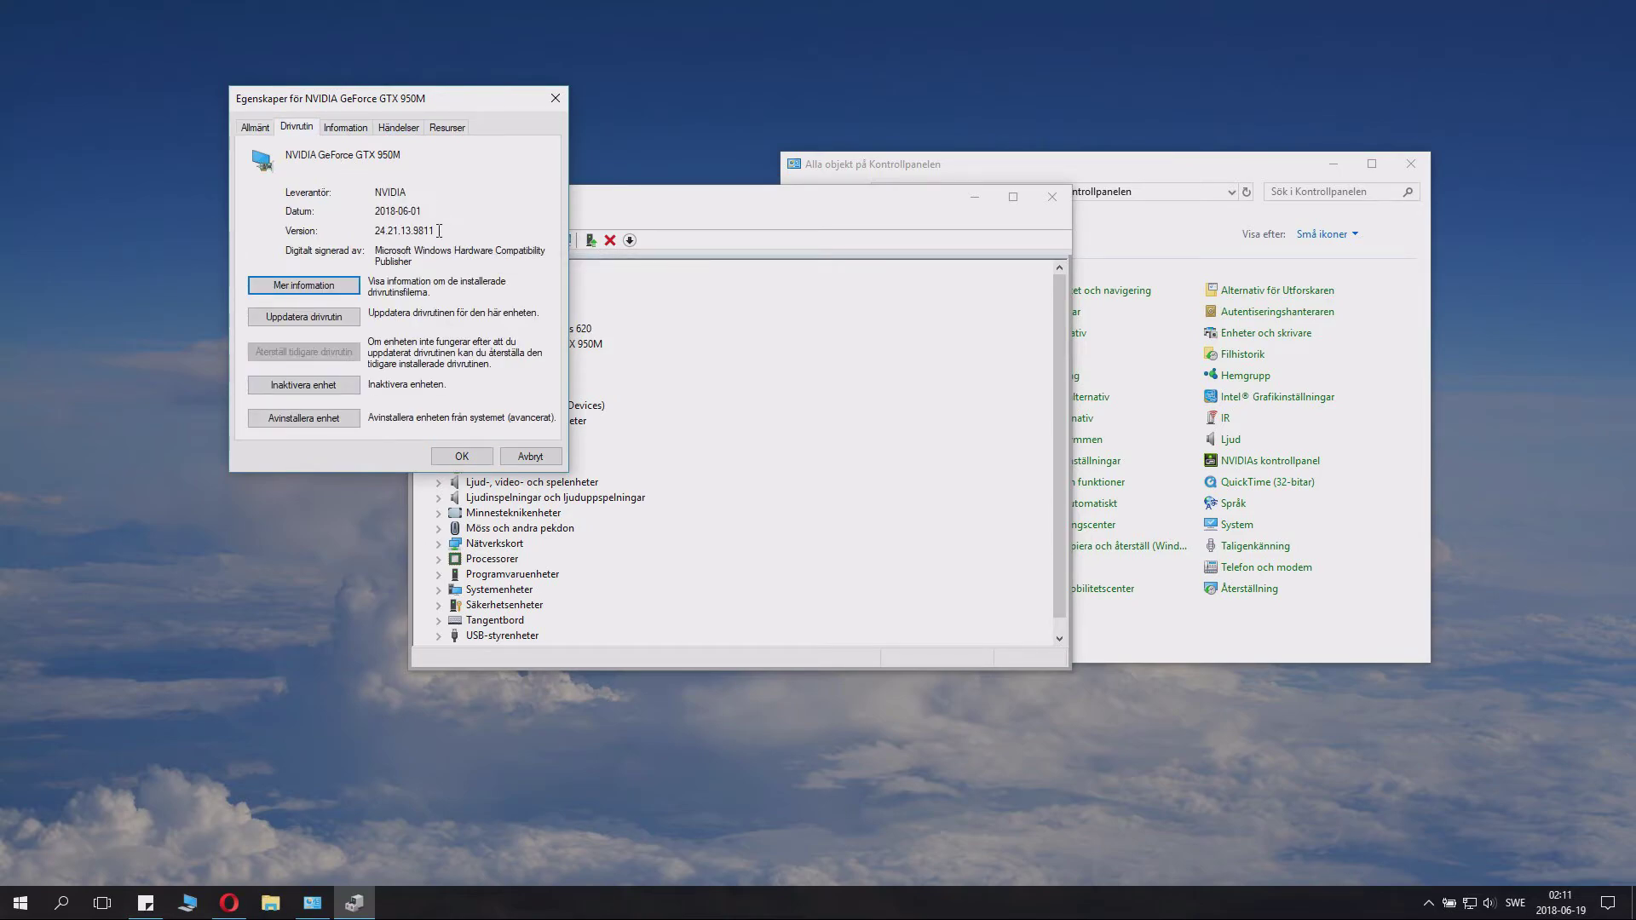
{"action": "left_click_drag", "start_coordinate": [448, 230], "coordinate": [404, 233]}
Step: Close the properties dialog, Device Manager and Control Panel
{"action": "left_click", "coordinate": [534, 458]}
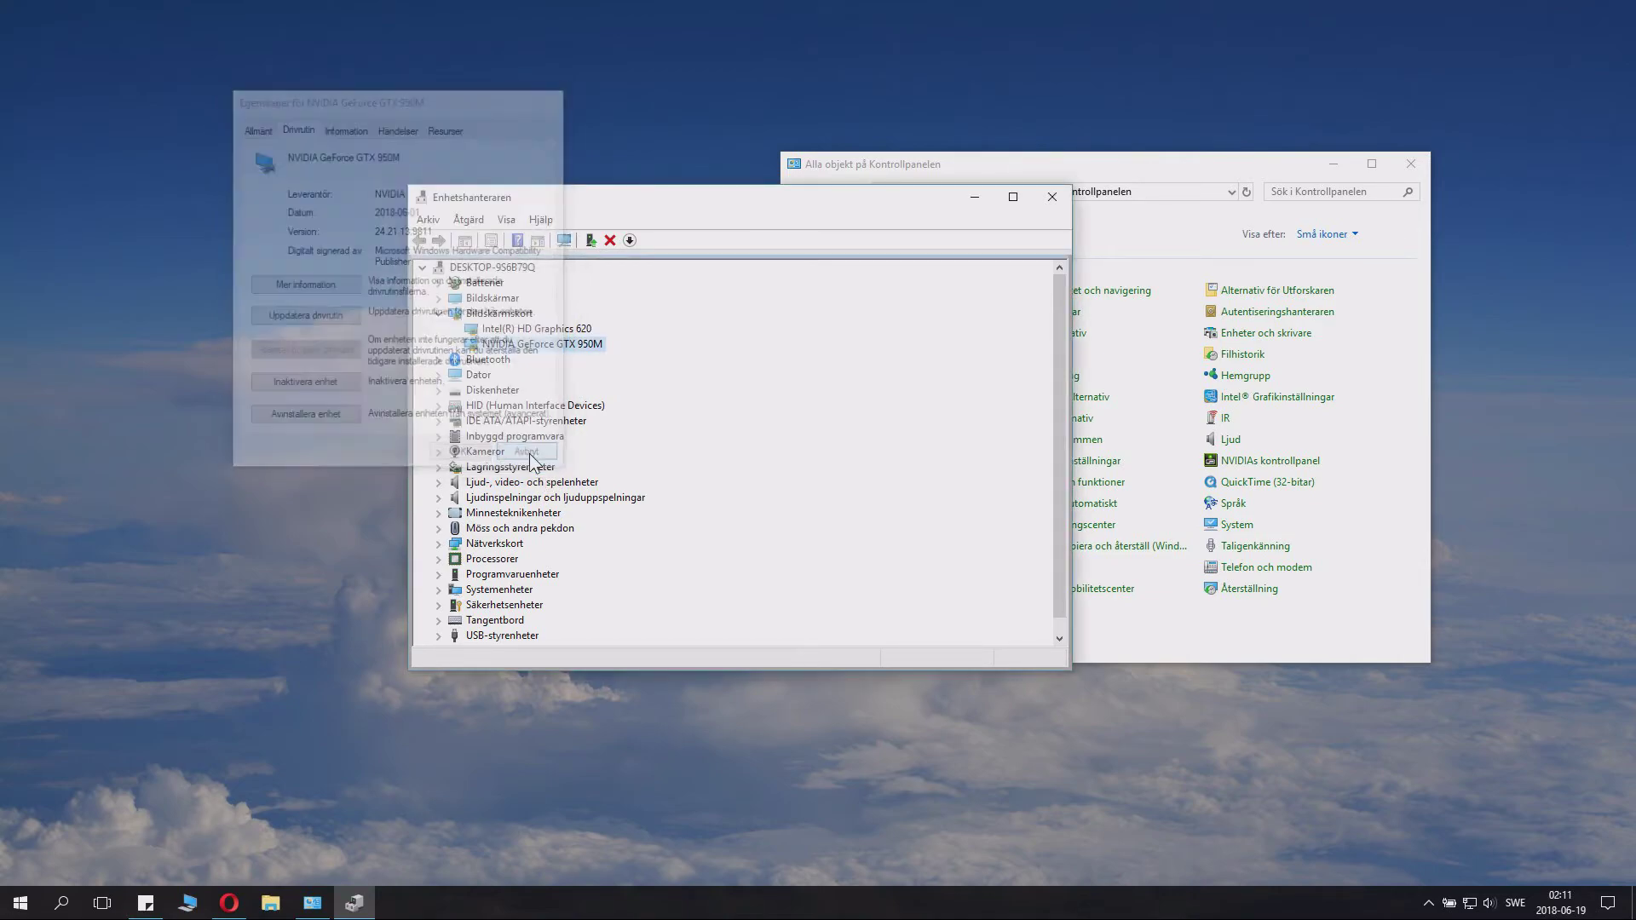
{"action": "left_click", "coordinate": [1053, 197]}
{"action": "left_click", "coordinate": [1411, 163]}
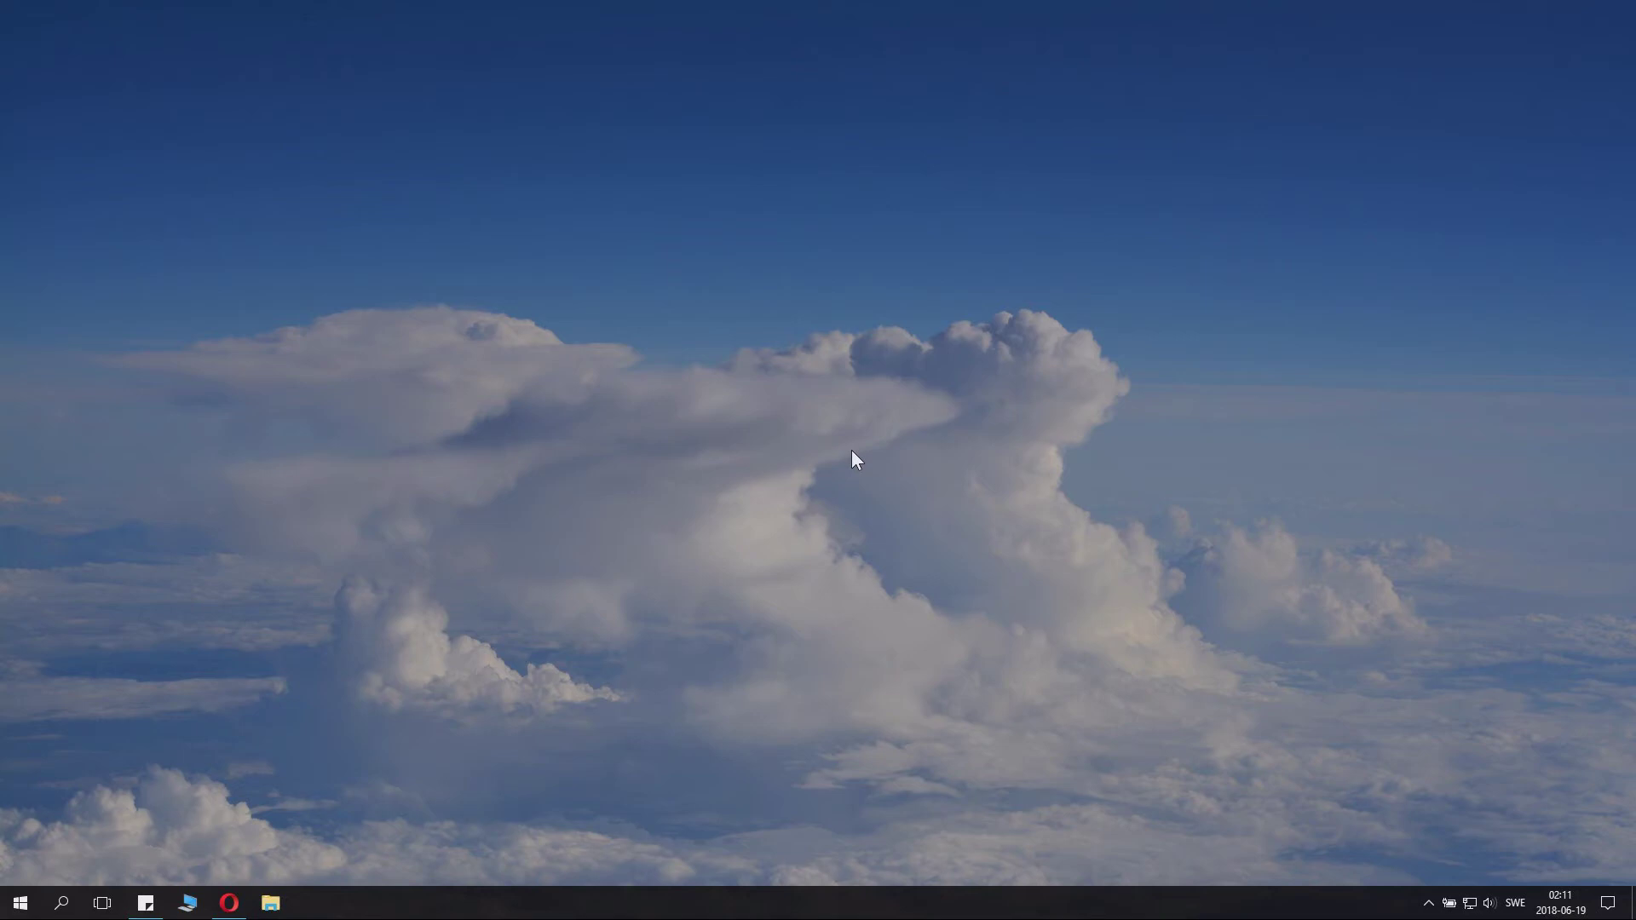
Step: Launch NVIDIA Control Panel from the desktop menu and read its 398.11 version banner
{"action": "right_click", "coordinate": [714, 395]}
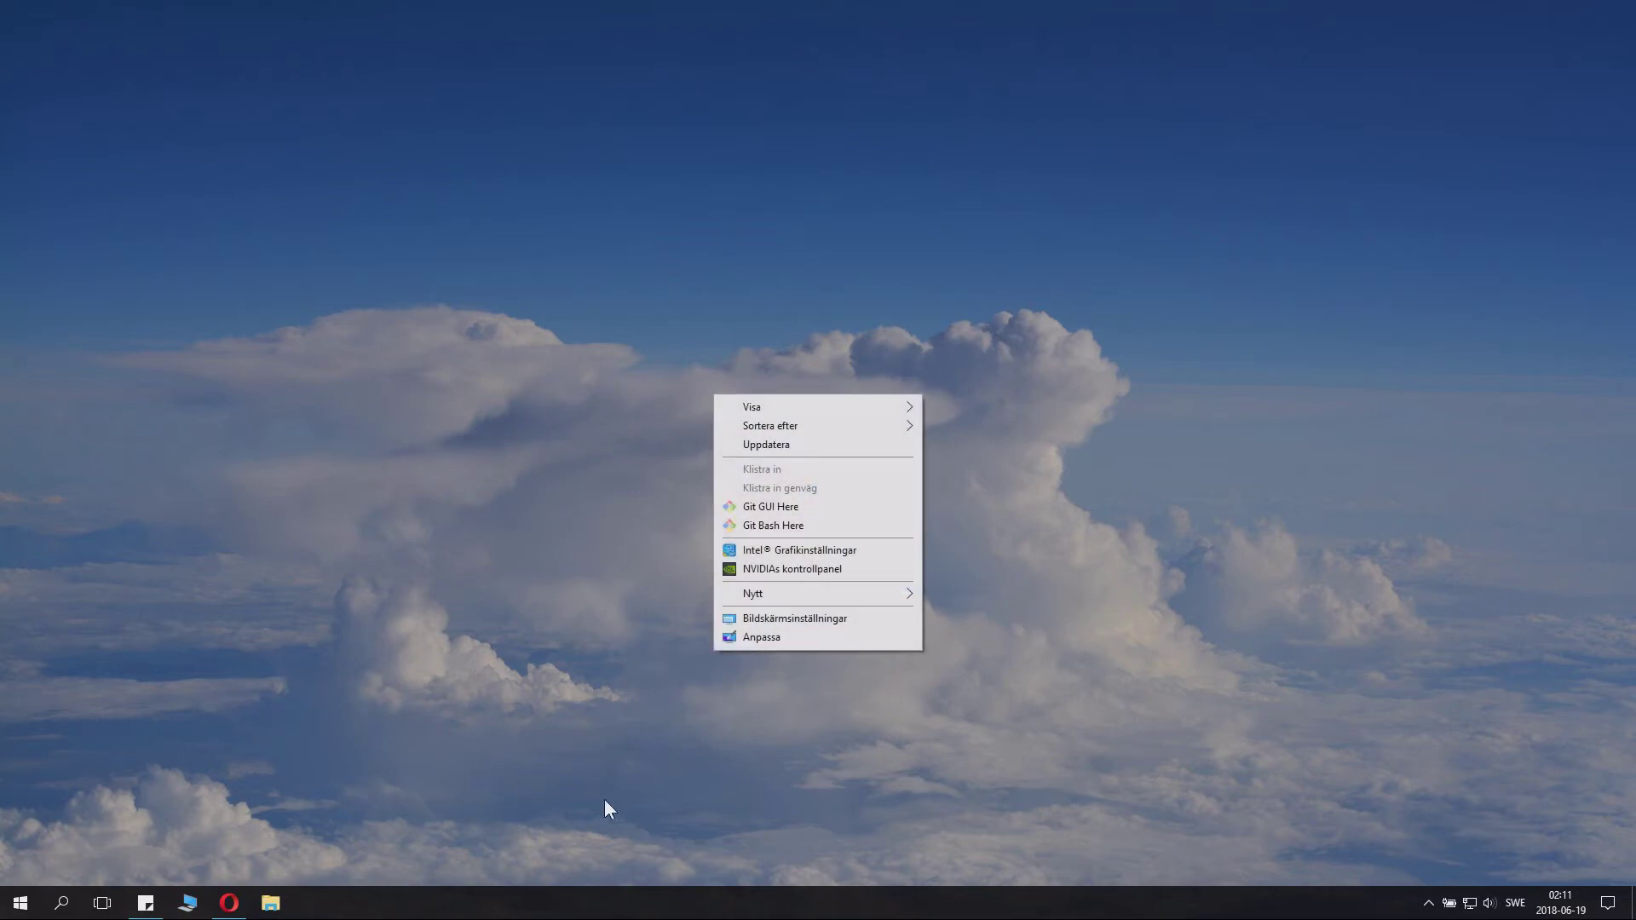
{"action": "left_click", "coordinate": [815, 567]}
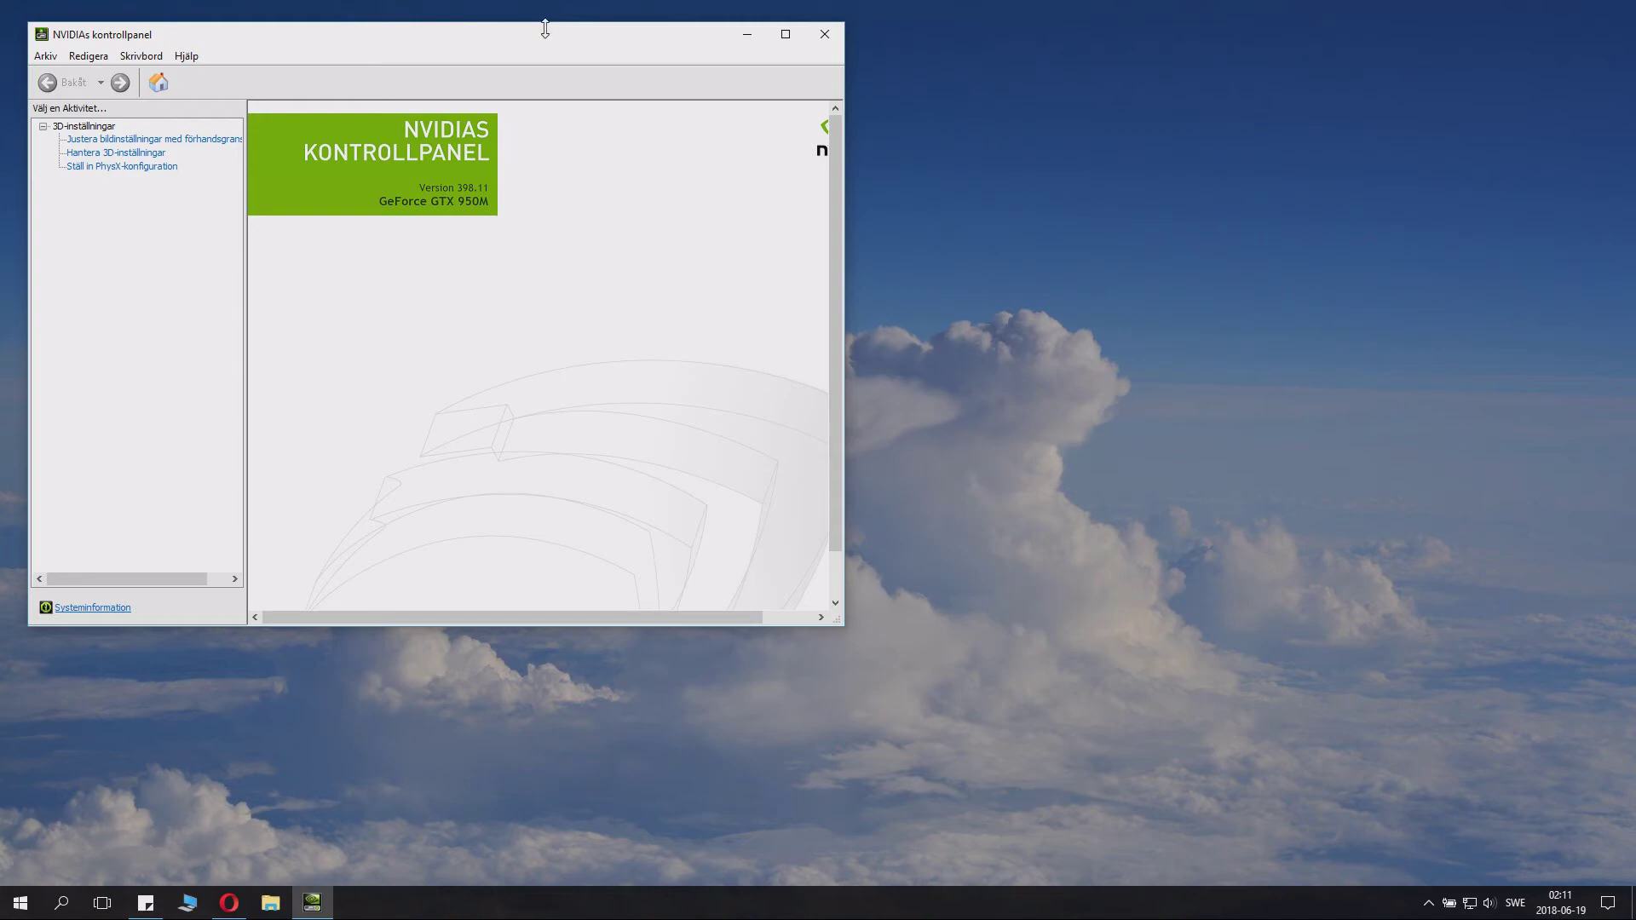
{"action": "left_click_drag", "start_coordinate": [536, 25], "coordinate": [835, 76]}
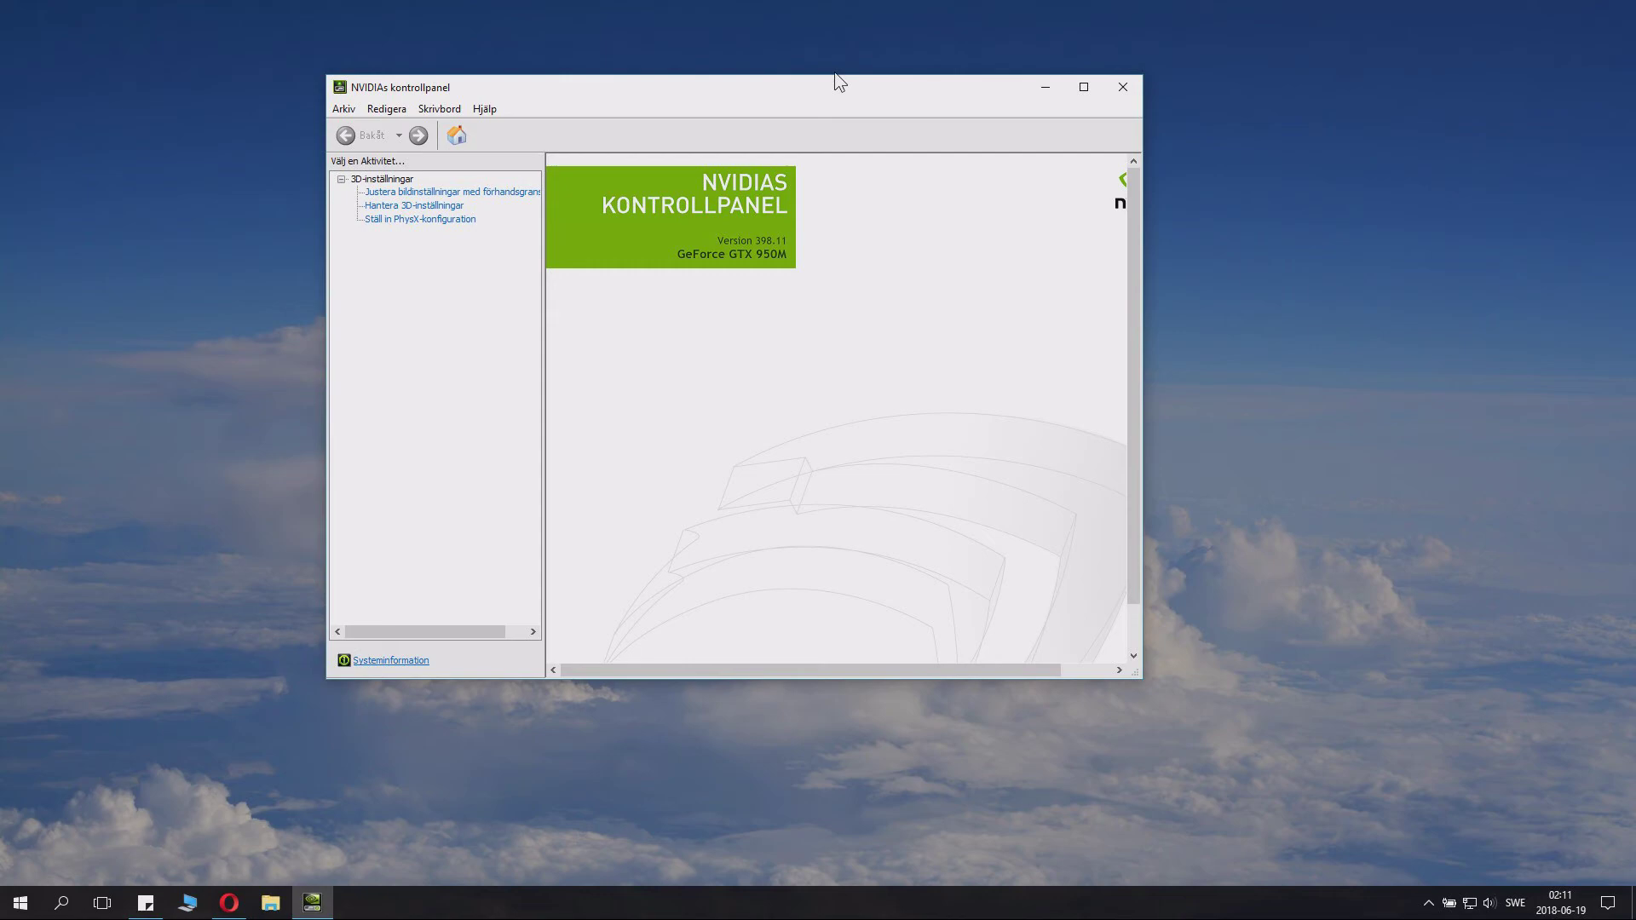
Step: Close the NVIDIA Control Panel window
{"action": "left_click", "coordinate": [1123, 86]}
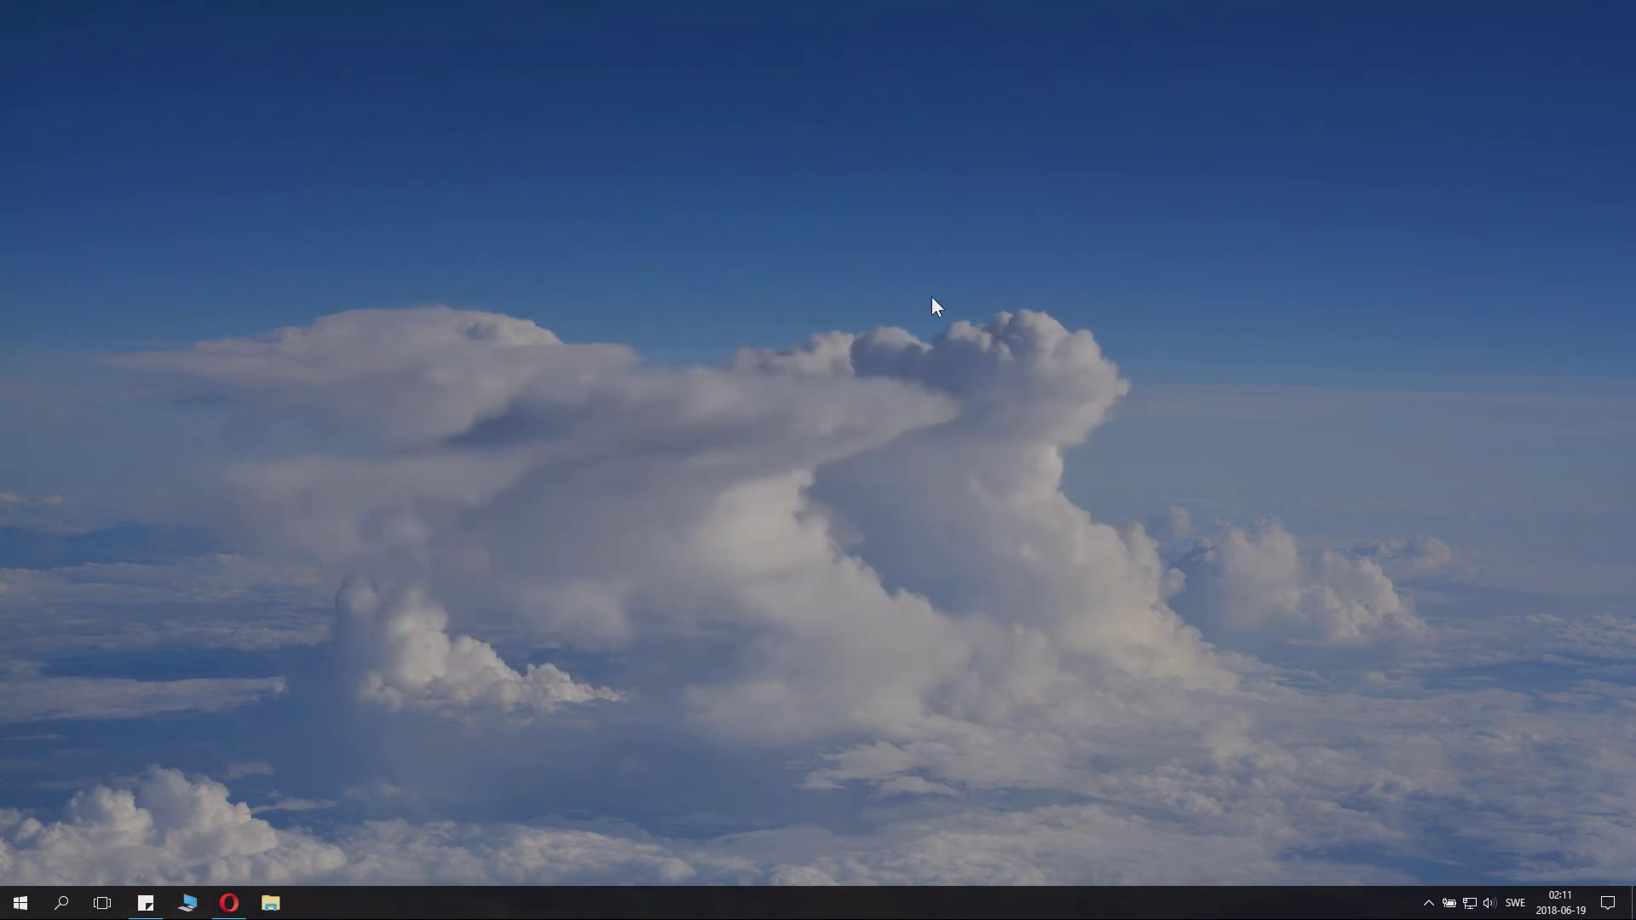